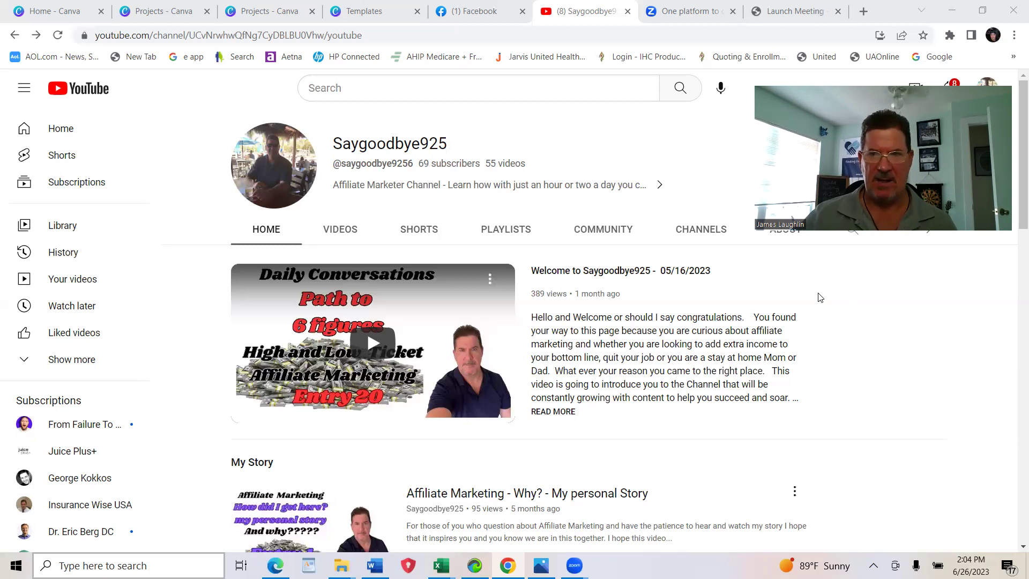
- Review the Saygoodbye925 channel home page from the welcome video down to the My Affiliate Marketing Training playlist
{"action": "scroll", "coordinate": [995, 485], "scroll_direction": "down", "scroll_amount": 10}
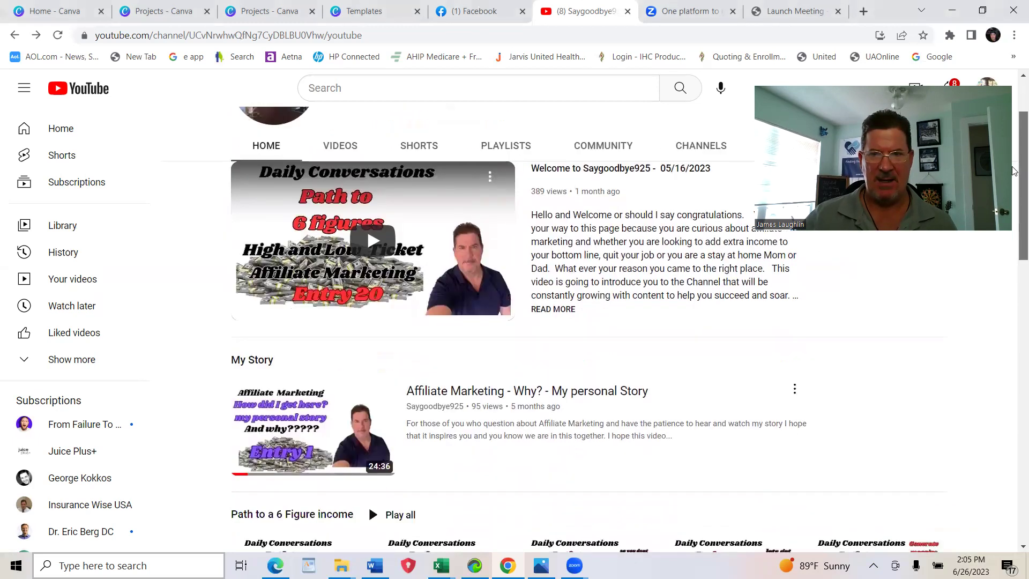
{"action": "scroll", "coordinate": [995, 486], "scroll_direction": "down", "scroll_amount": 7}
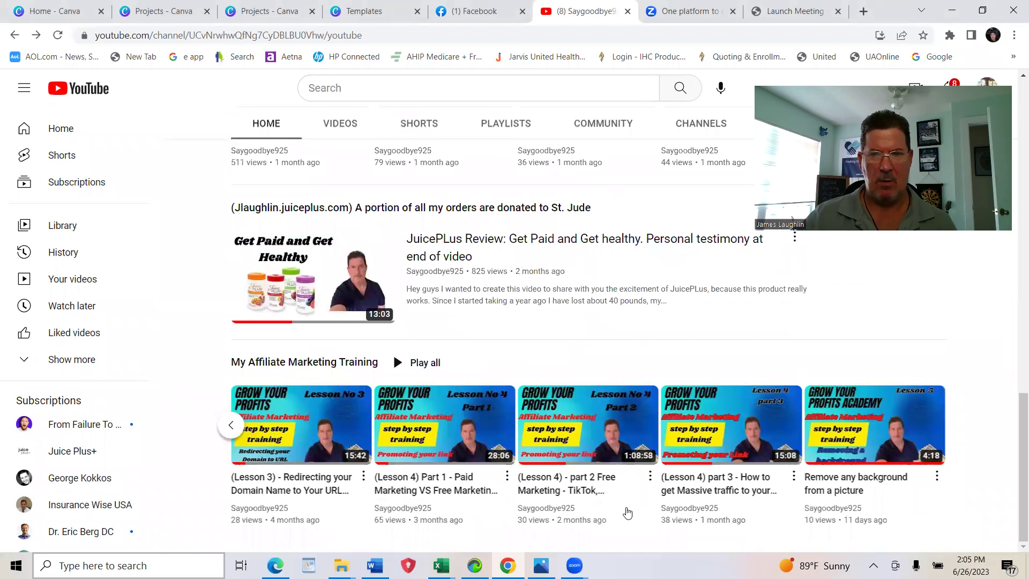
{"action": "left_click_drag", "start_coordinate": [1014, 486], "coordinate": [1015, 117]}
{"action": "scroll", "coordinate": [991, 276], "scroll_direction": "down", "scroll_amount": 8}
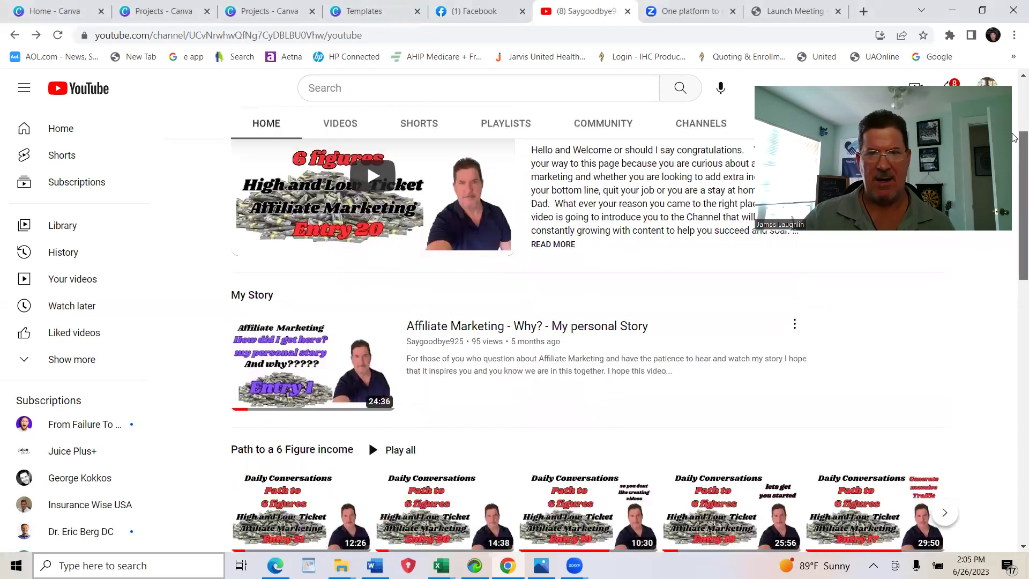
{"action": "scroll", "coordinate": [990, 277], "scroll_direction": "down", "scroll_amount": 10}
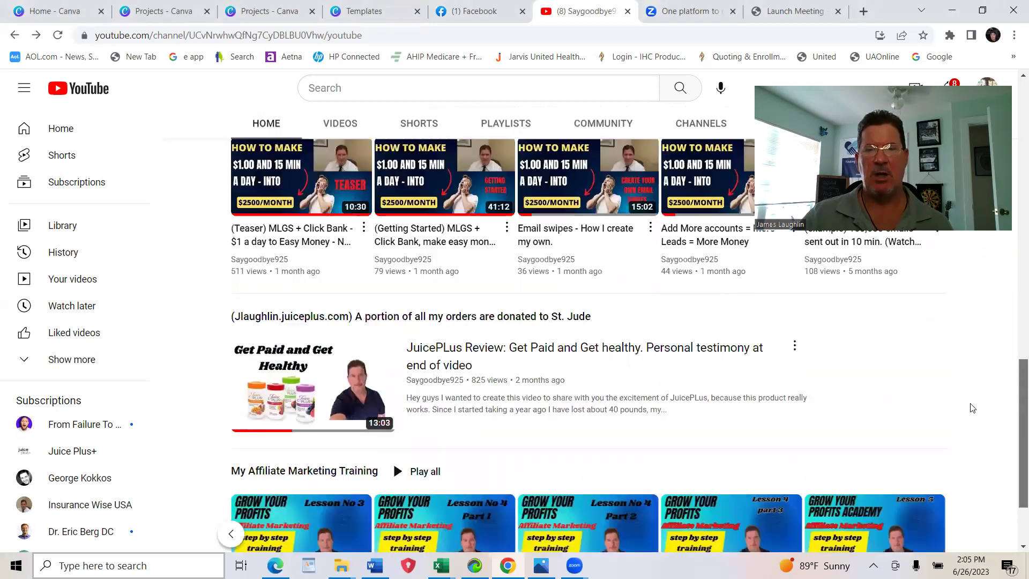
{"action": "scroll", "coordinate": [1003, 267], "scroll_direction": "up", "scroll_amount": 18}
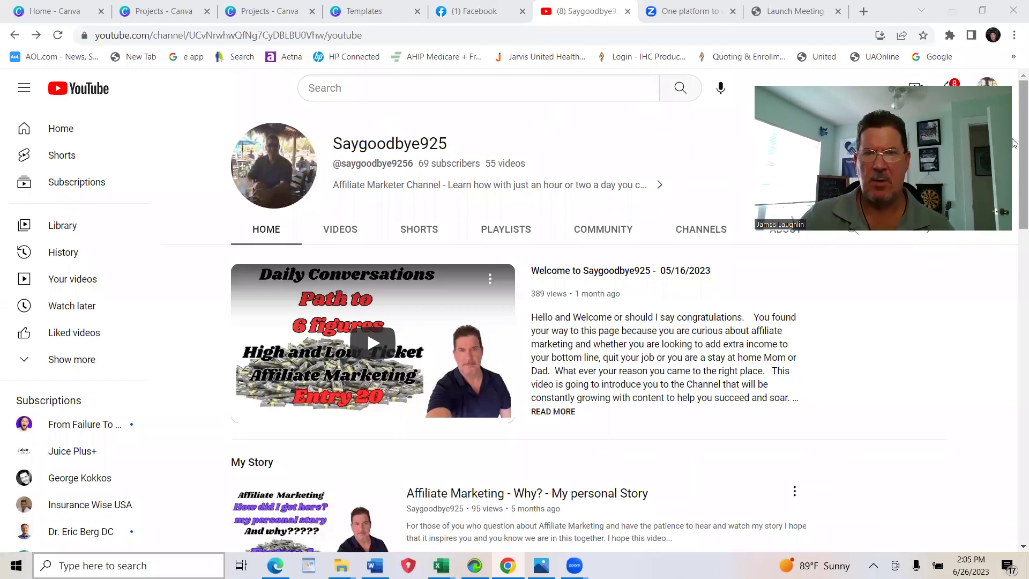
{"action": "left_click_drag", "start_coordinate": [1013, 143], "coordinate": [1013, 214]}
{"action": "scroll", "coordinate": [1007, 268], "scroll_direction": "down", "scroll_amount": 2}
{"action": "scroll", "coordinate": [1002, 408], "scroll_direction": "down", "scroll_amount": 8}
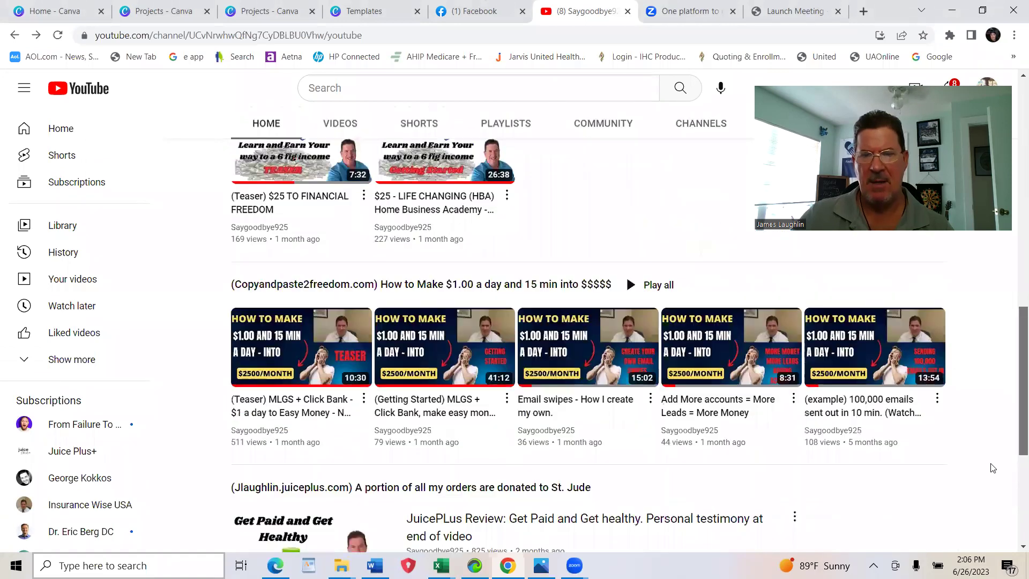
{"action": "scroll", "coordinate": [552, 421], "scroll_direction": "down", "scroll_amount": 5}
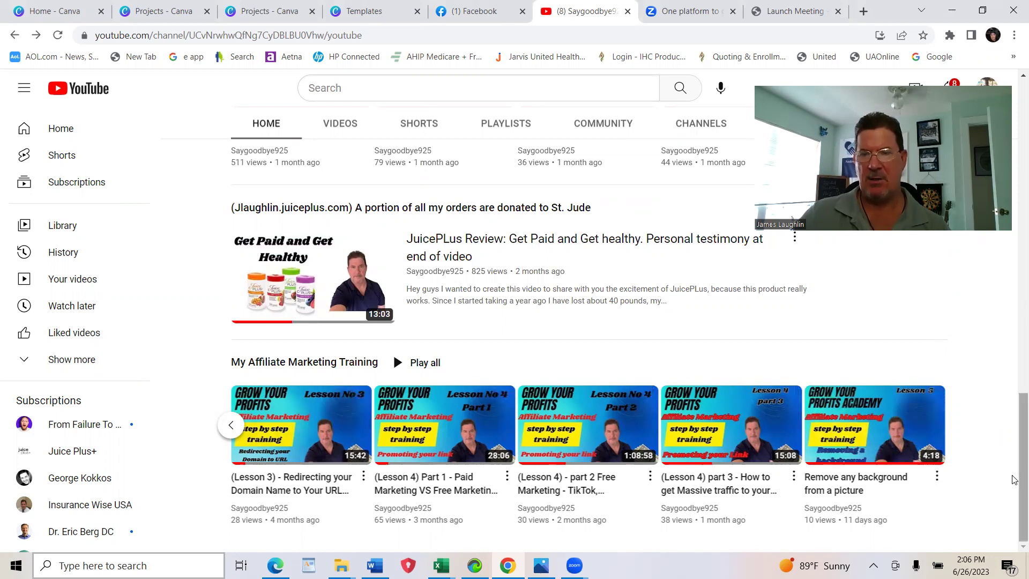
{"action": "scroll", "coordinate": [1015, 456], "scroll_direction": "up", "scroll_amount": 10}
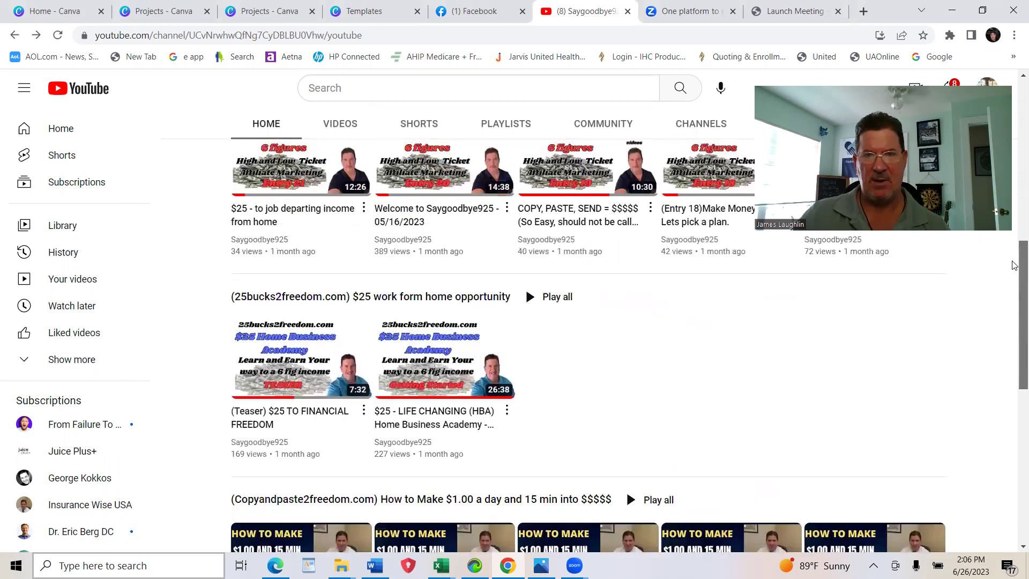
{"action": "scroll", "coordinate": [1014, 275], "scroll_direction": "up", "scroll_amount": 9}
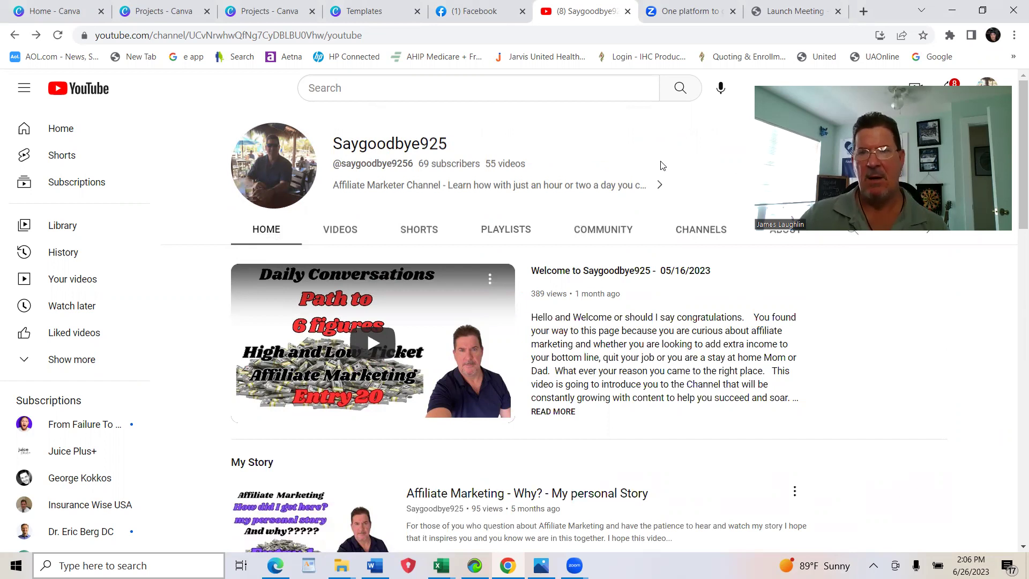
- Switch to Facebook and review the profile posts with the Path to 6 figures thumbnail and the Juice Plus+ video
{"action": "left_click", "coordinate": [504, 16]}
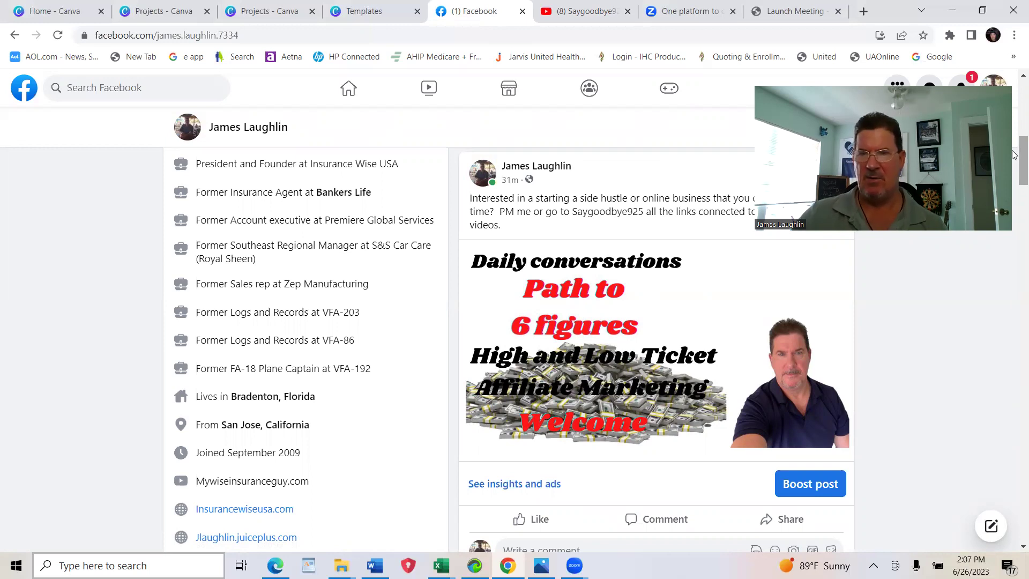
{"action": "scroll", "coordinate": [1013, 155], "scroll_direction": "down", "scroll_amount": 12}
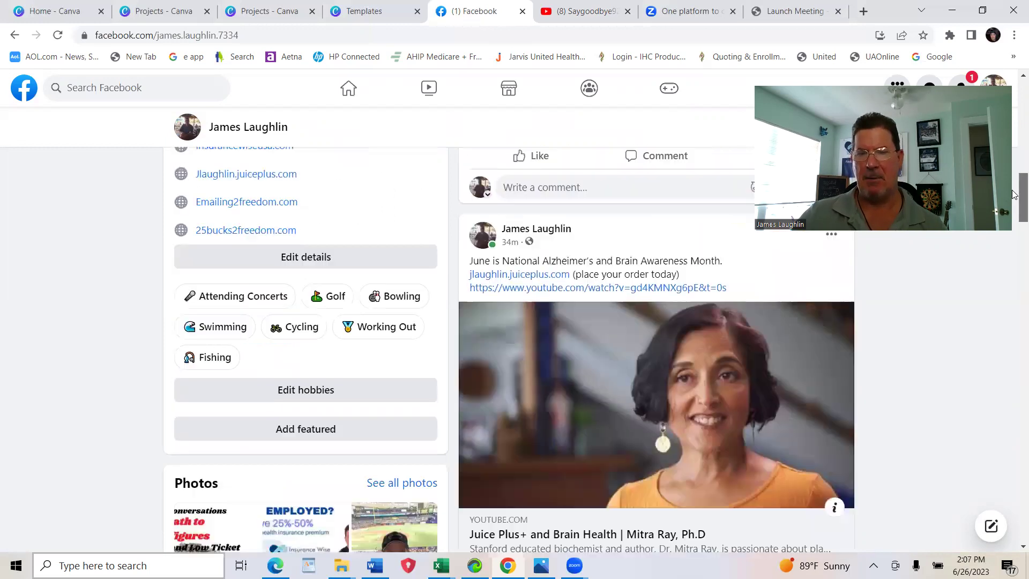
{"action": "scroll", "coordinate": [1014, 194], "scroll_direction": "down", "scroll_amount": 4}
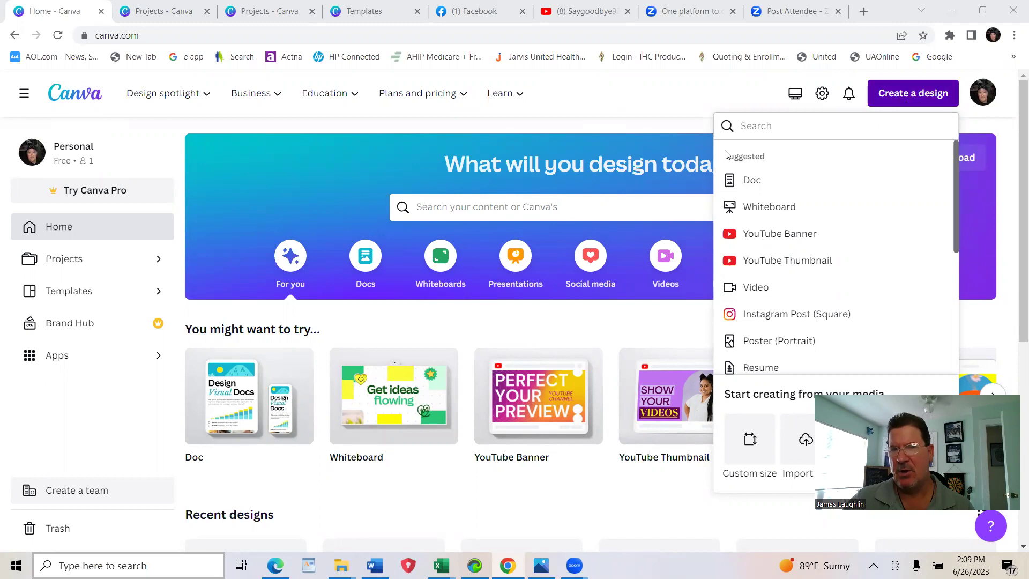
- Create a blank YouTube Thumbnail design in Canva and dismiss the cash back offer covering the editor
{"action": "left_click", "coordinate": [785, 267]}
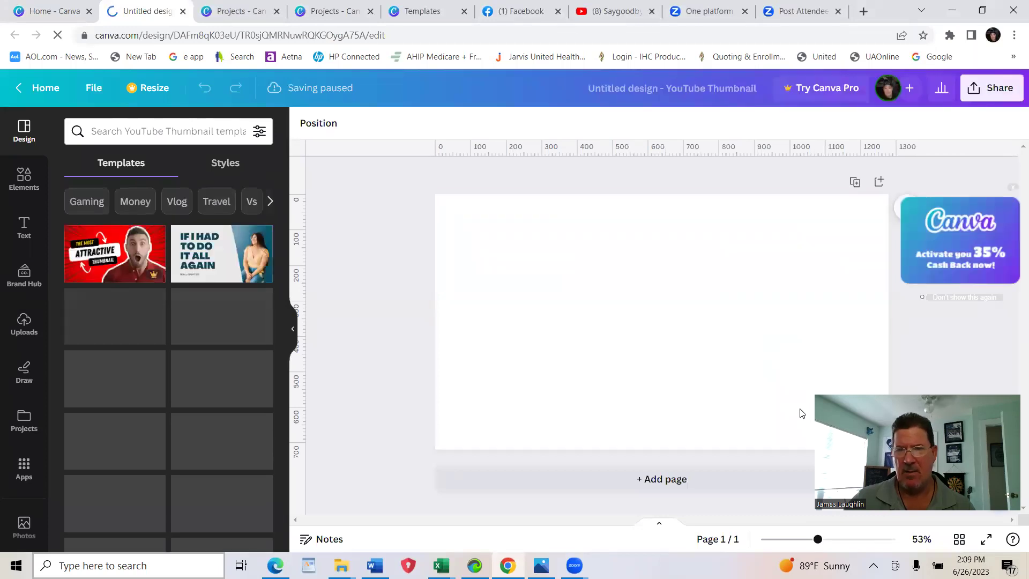
{"action": "left_click", "coordinate": [1013, 192]}
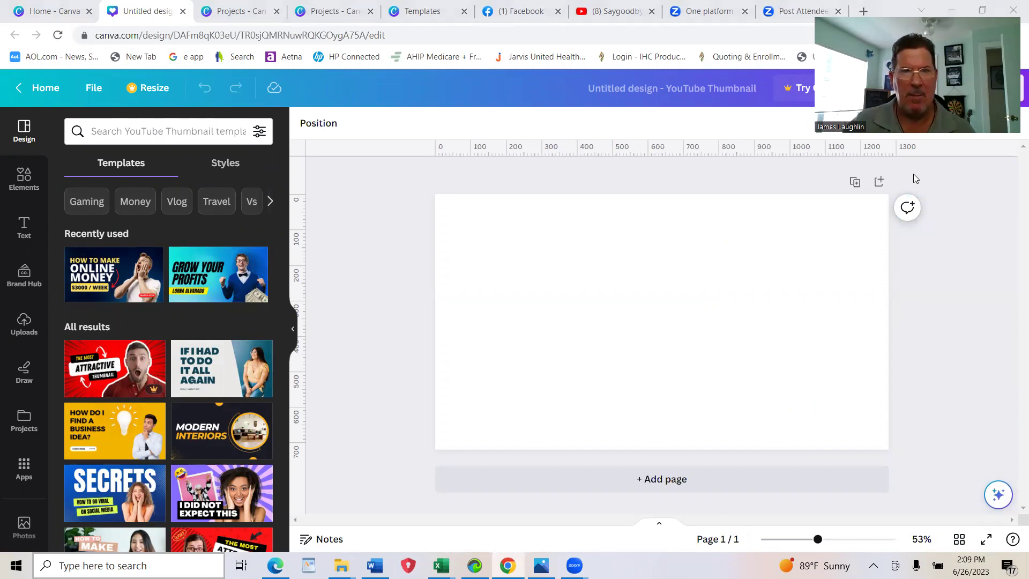
{"action": "left_click", "coordinate": [781, 363]}
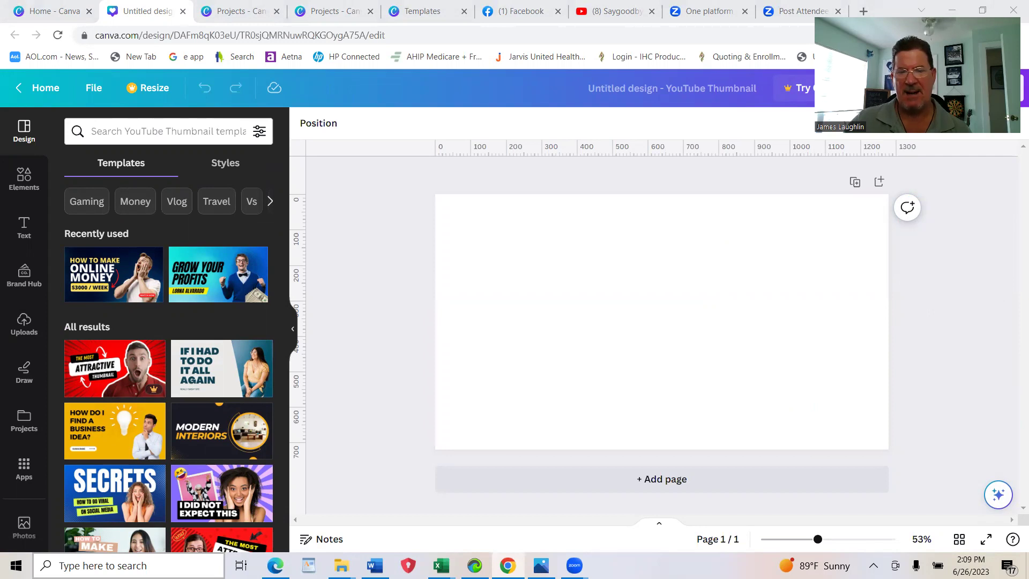
- Switch to File Explorer and open the Indexed Annuities Thumbnail image from the Insurance wise folder under Pictures, Youtube thumbnails
{"action": "mouse_move", "coordinate": [541, 566]}
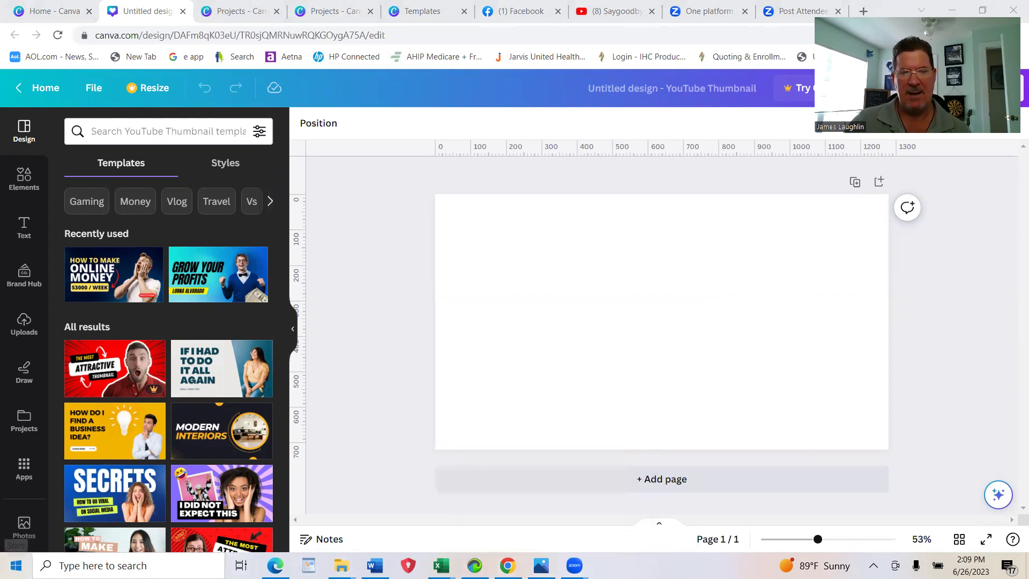
{"action": "left_click", "coordinate": [16, 560]}
{"action": "right_click", "coordinate": [16, 558]}
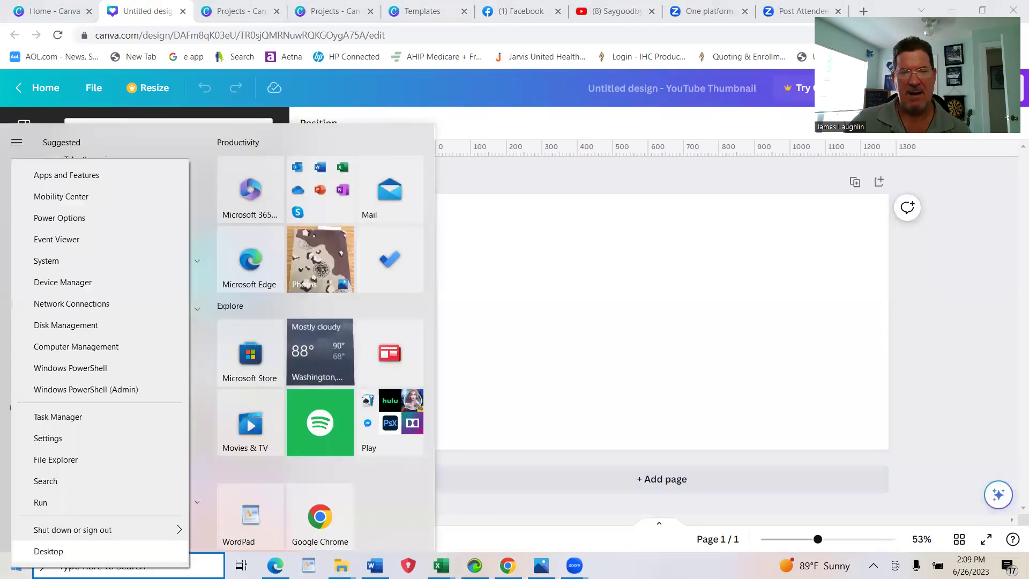
{"action": "left_click", "coordinate": [57, 459]}
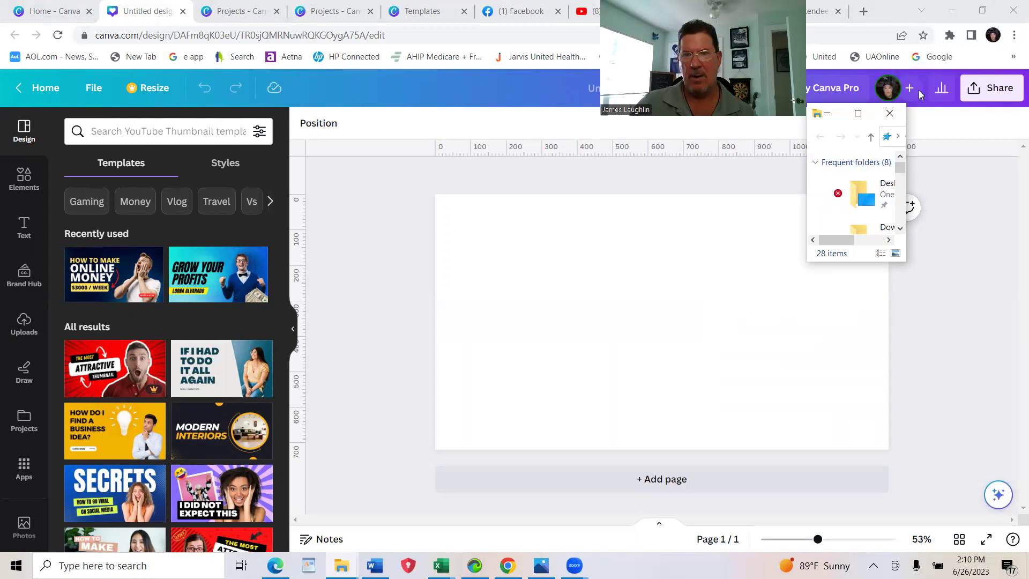
{"action": "left_click", "coordinate": [858, 112]}
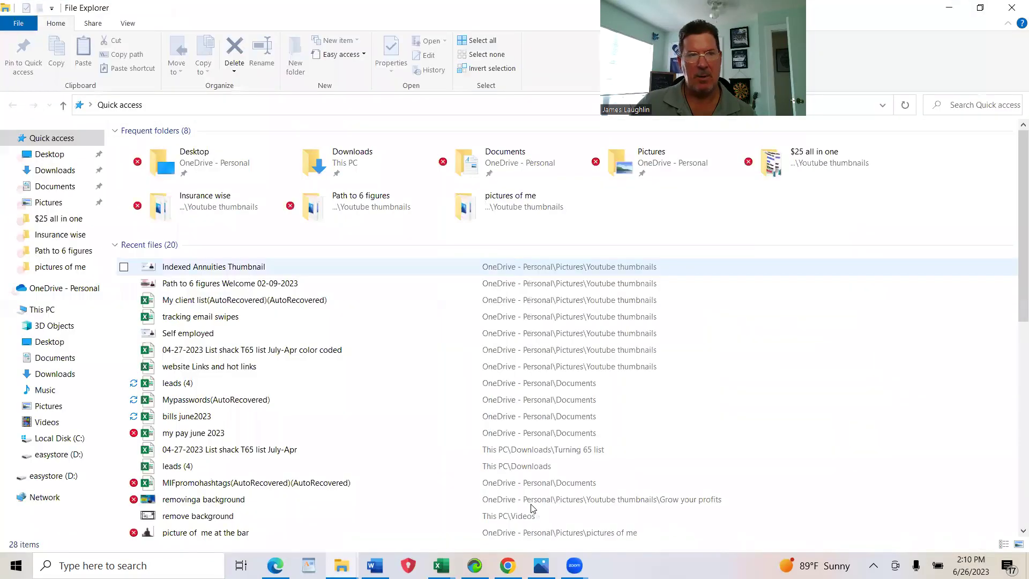
{"action": "left_click", "coordinate": [48, 202]}
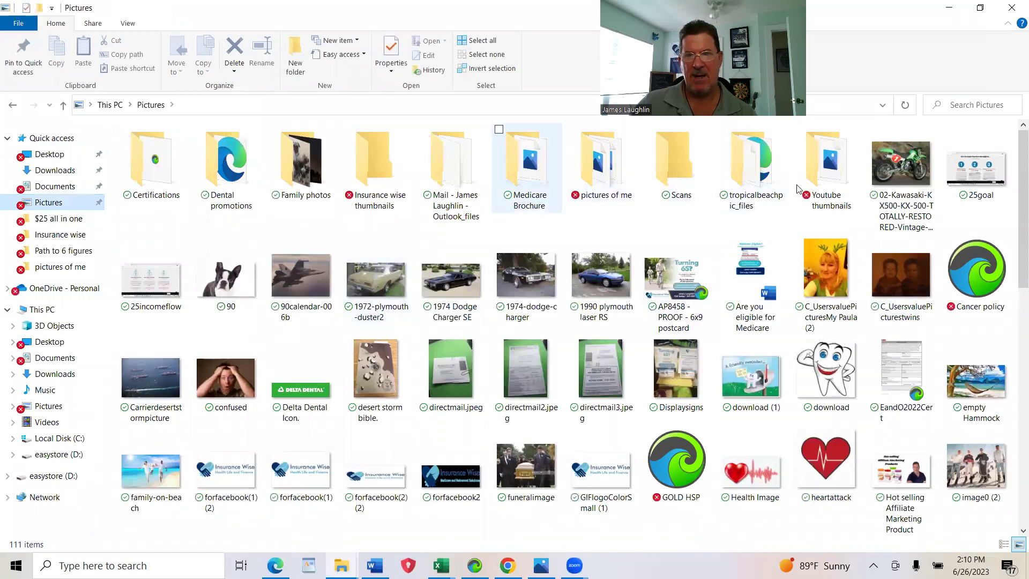
{"action": "left_click", "coordinate": [832, 160]}
{"action": "double_click", "coordinate": [832, 160]}
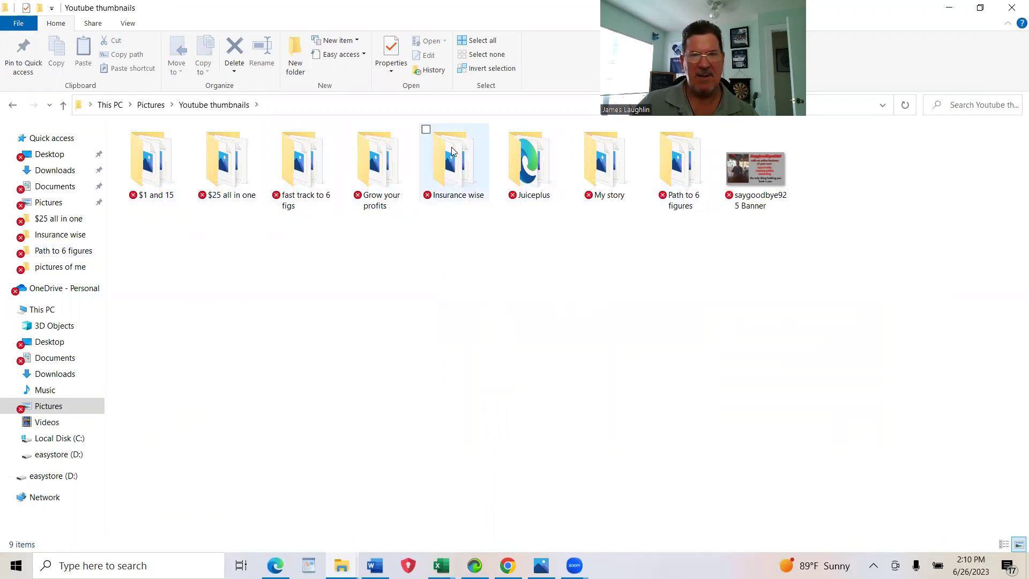
{"action": "double_click", "coordinate": [455, 166]}
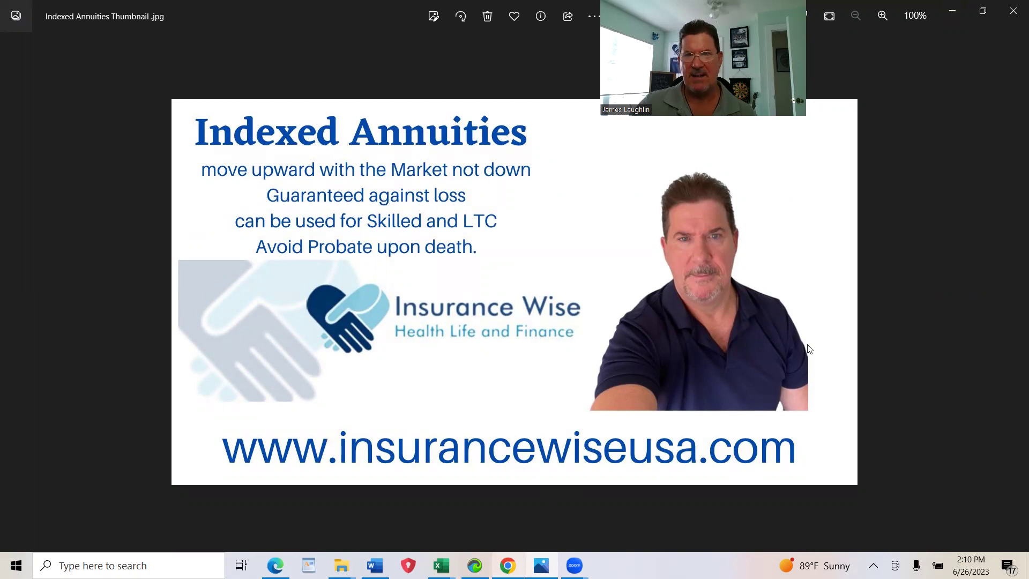
- Examine the Indexed Annuities Thumbnail image as a reference and return to the blank YouTube thumbnail design in Canva
{"action": "left_click_drag", "start_coordinate": [821, 61], "coordinate": [1028, 78]}
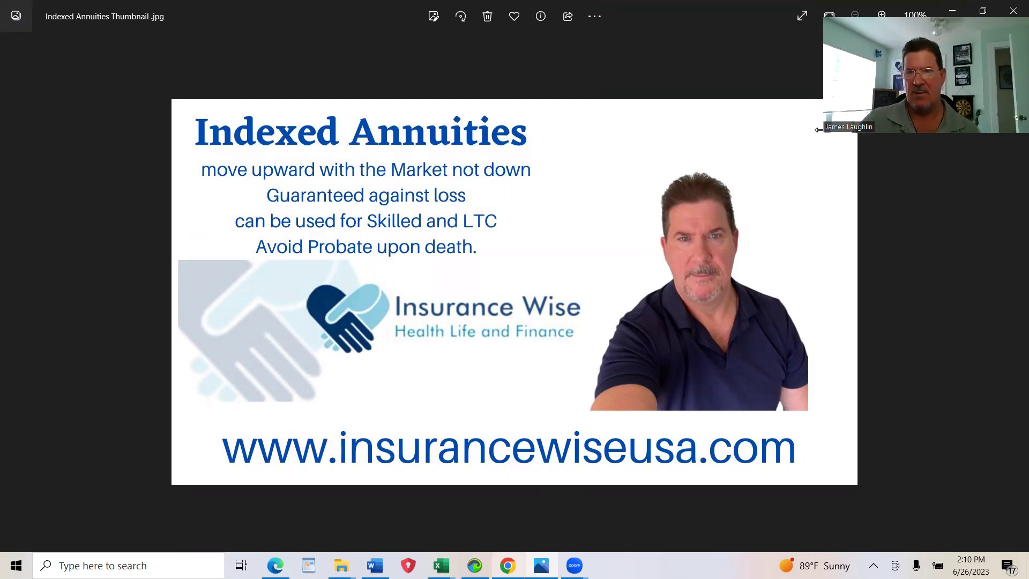
{"action": "left_click_drag", "start_coordinate": [746, 156], "coordinate": [740, 165]}
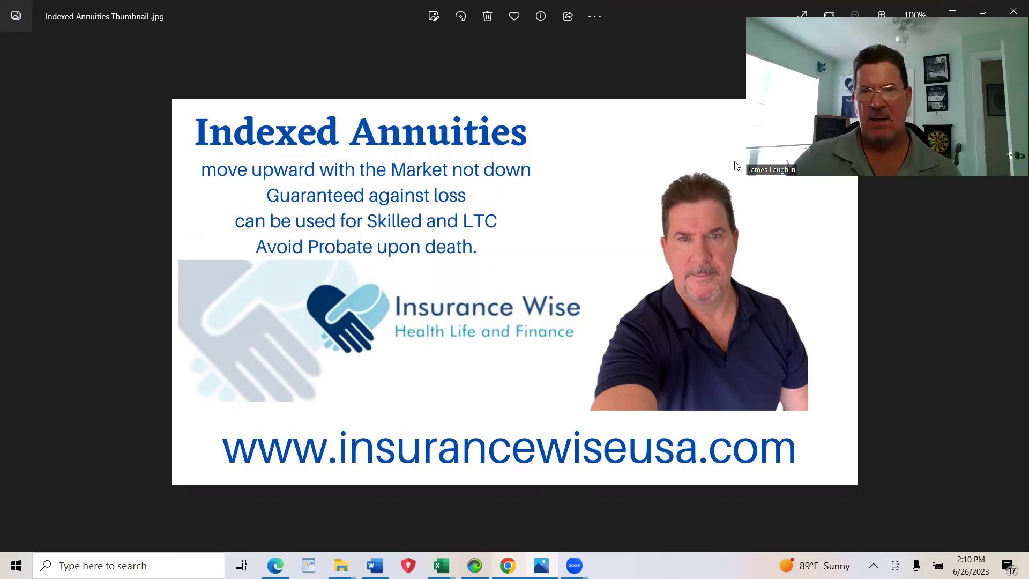
{"action": "key", "text": "alt+Tab"}
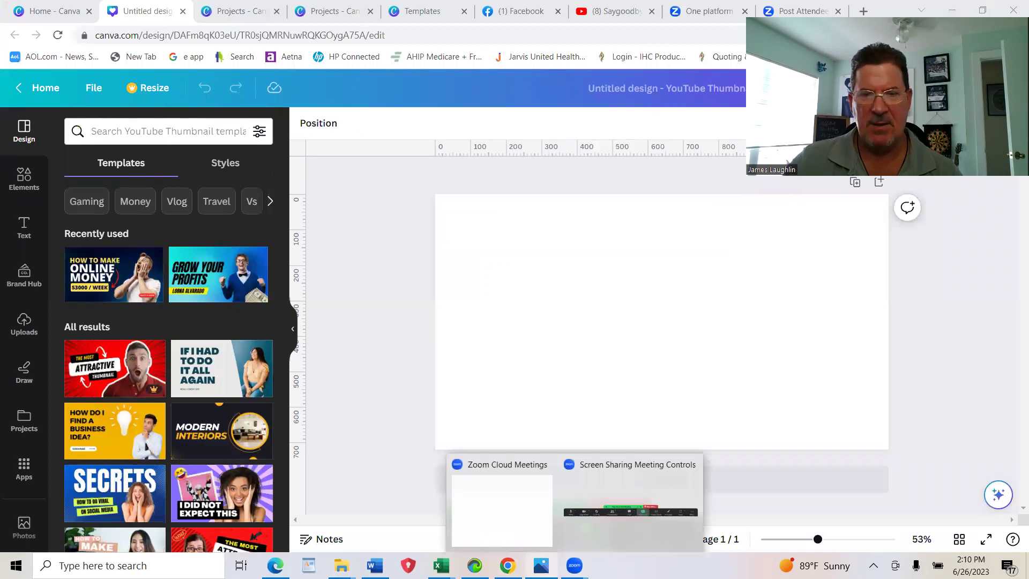
{"action": "key", "text": "alt+Tab"}
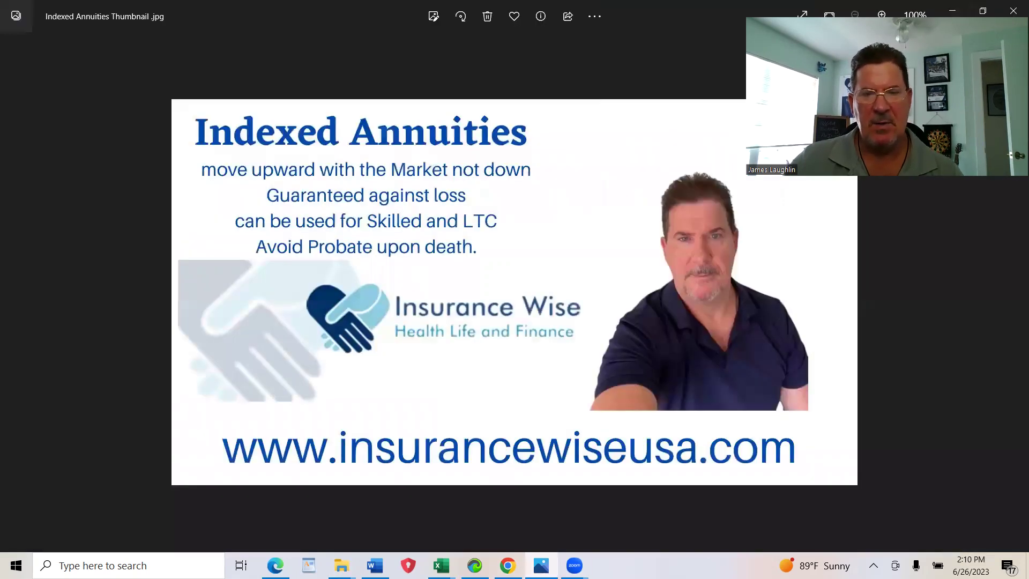
{"action": "key", "text": "alt+Tab"}
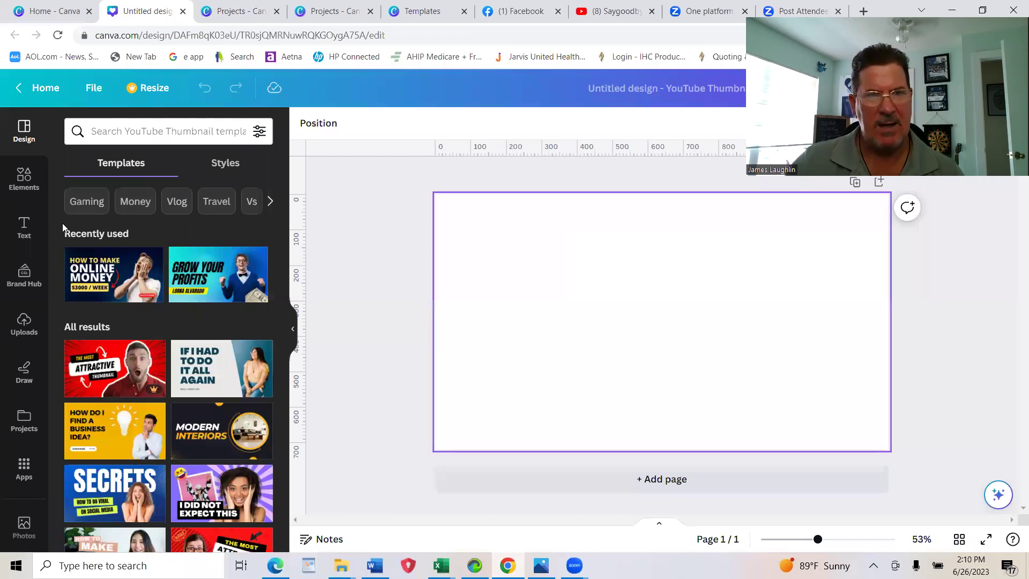
- Browse the YouTube thumbnail templates available for the blank design
{"action": "key", "text": "ctrl+v"}
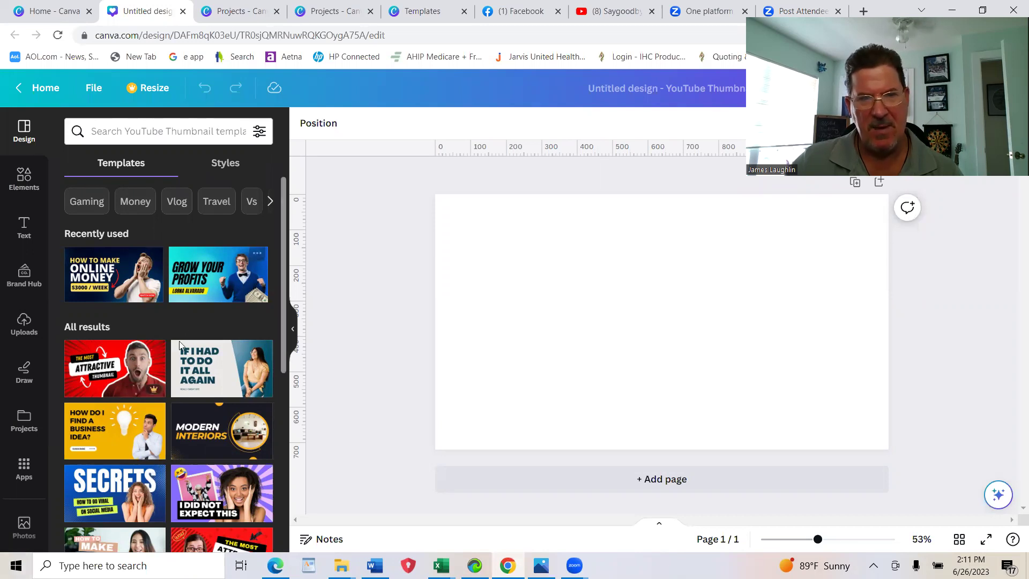
{"action": "scroll", "coordinate": [283, 245], "scroll_direction": "down", "scroll_amount": 10}
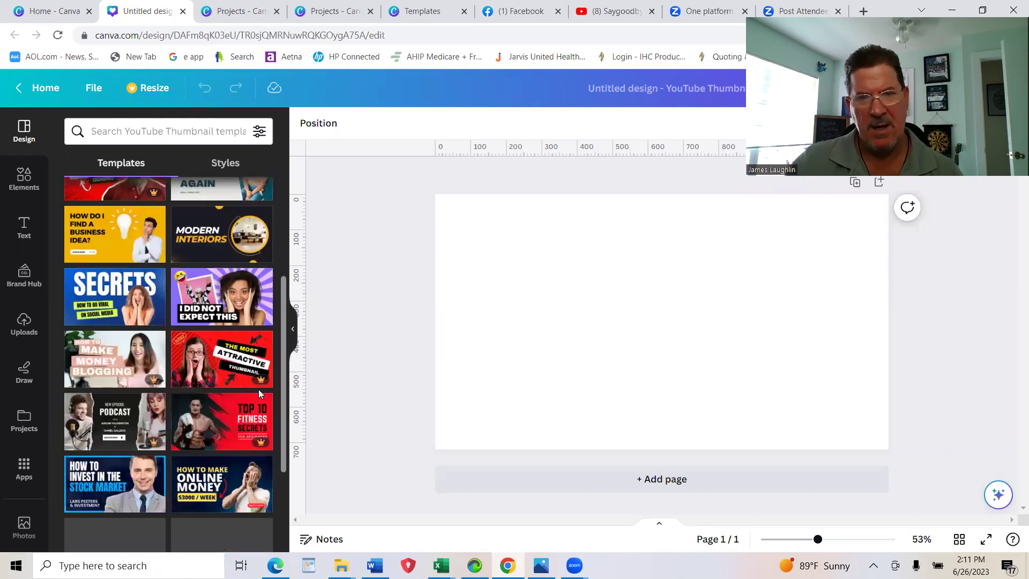
{"action": "scroll", "coordinate": [284, 332], "scroll_direction": "up", "scroll_amount": 10}
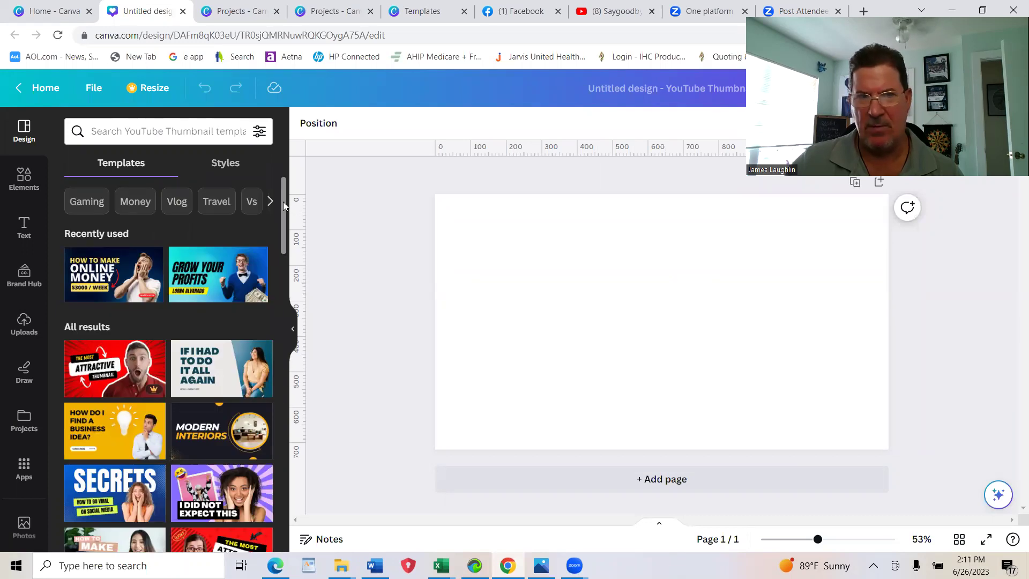
{"action": "left_click_drag", "start_coordinate": [282, 204], "coordinate": [326, 192]}
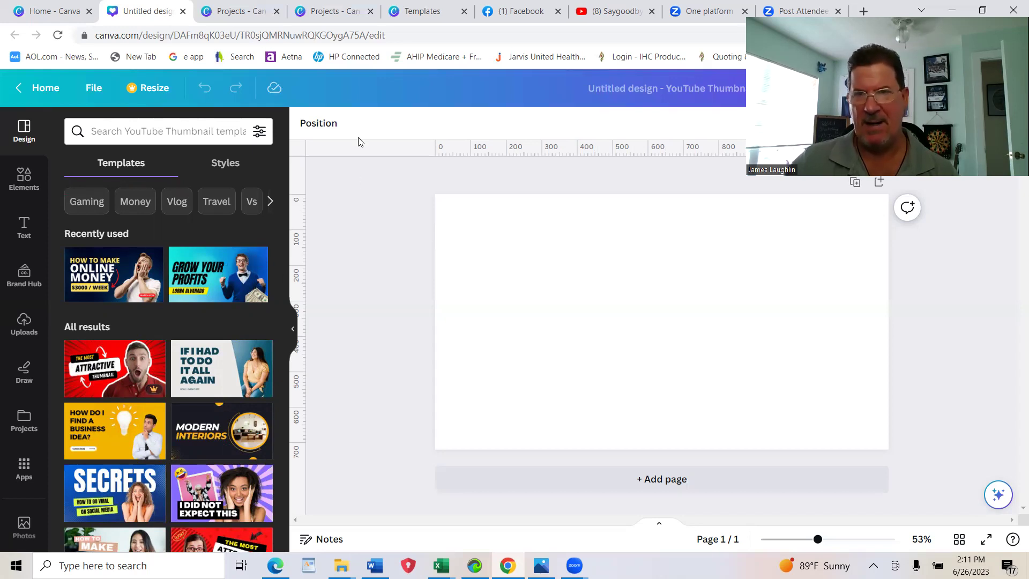
- Add a text box to the blank page, enlarge its text to size 36 and place it near the page's upper-left corner
{"action": "left_click", "coordinate": [24, 227]}
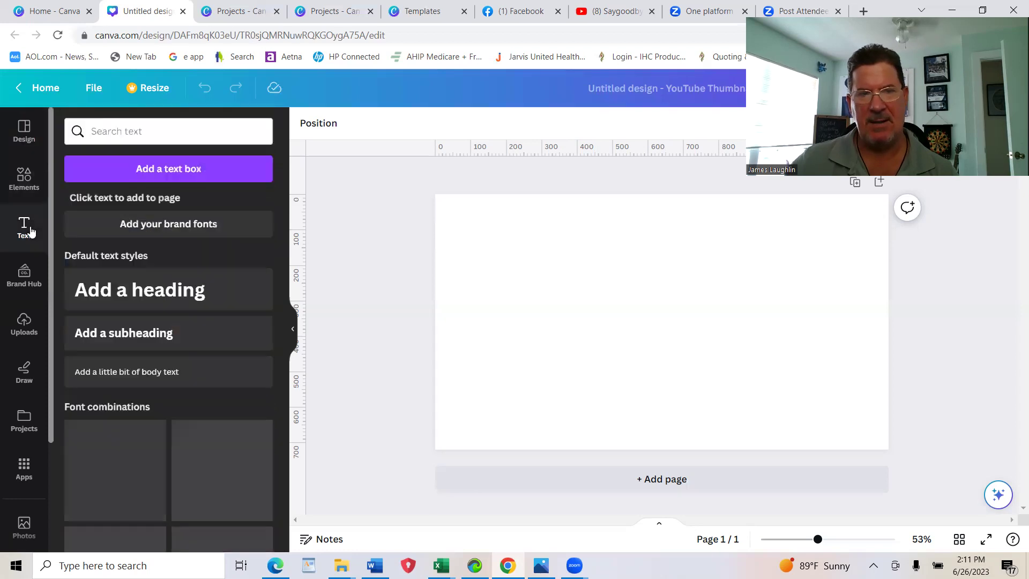
{"action": "left_click", "coordinate": [145, 164]}
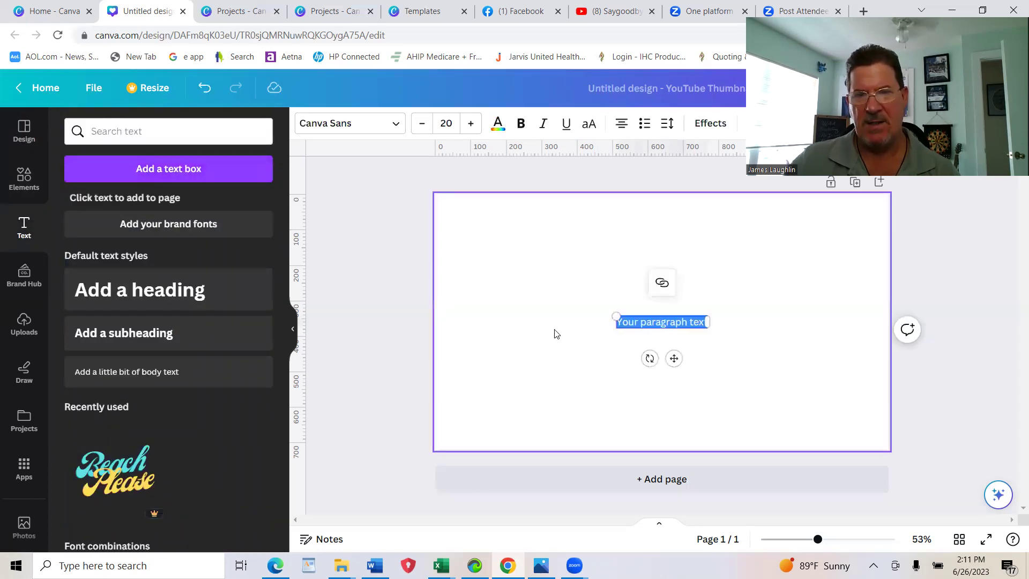
{"action": "left_click_drag", "start_coordinate": [597, 307], "coordinate": [561, 219]}
{"action": "left_click", "coordinate": [697, 285]}
{"action": "left_click", "coordinate": [630, 328]}
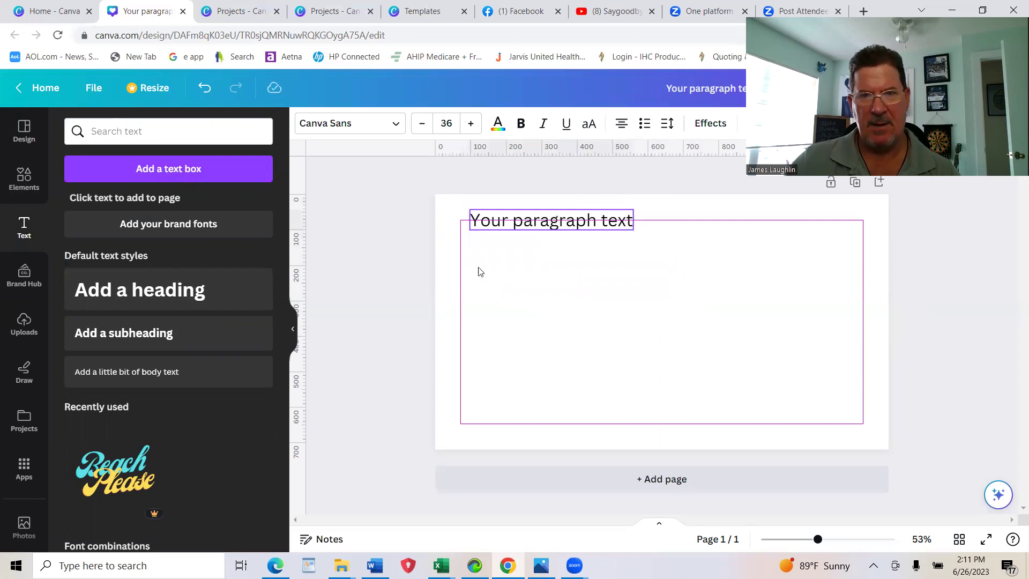
{"action": "left_click", "coordinate": [480, 271]}
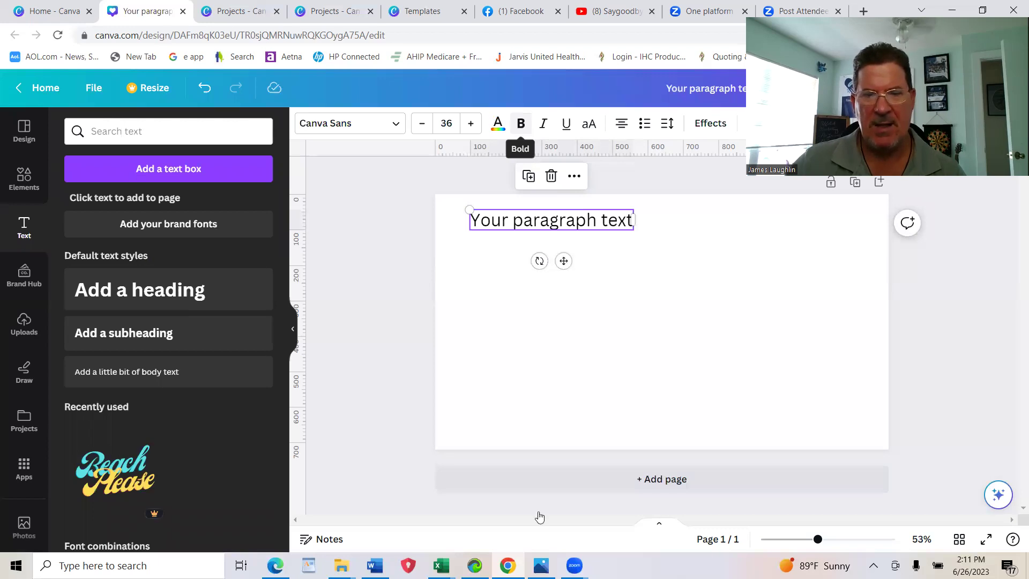
- Check the heading in the Indexed Annuities Thumbnail image and set the placeholder text's font to Alegreya in the Canva design
{"action": "key", "text": "alt+Tab"}
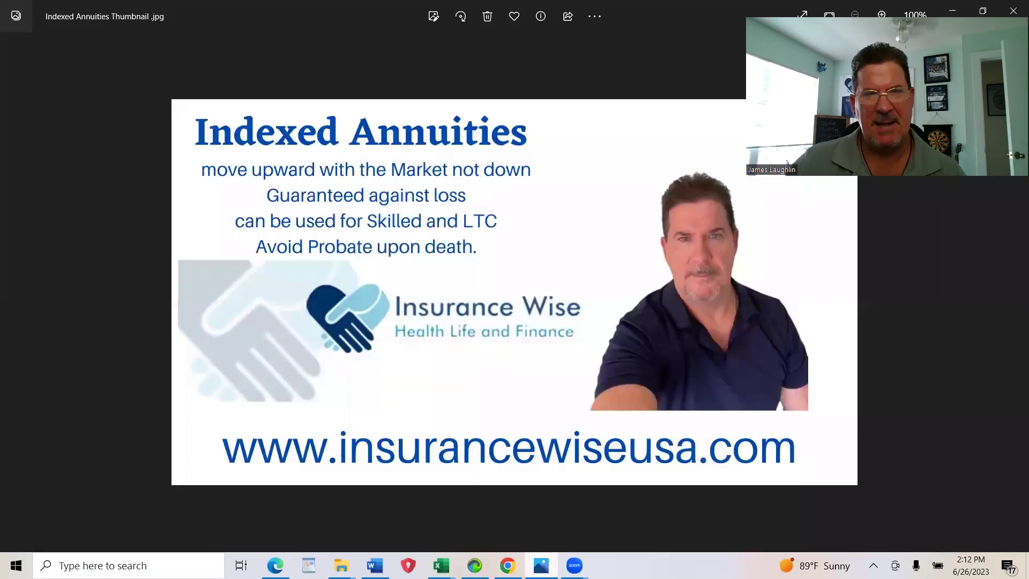
{"action": "key", "text": "alt+Tab"}
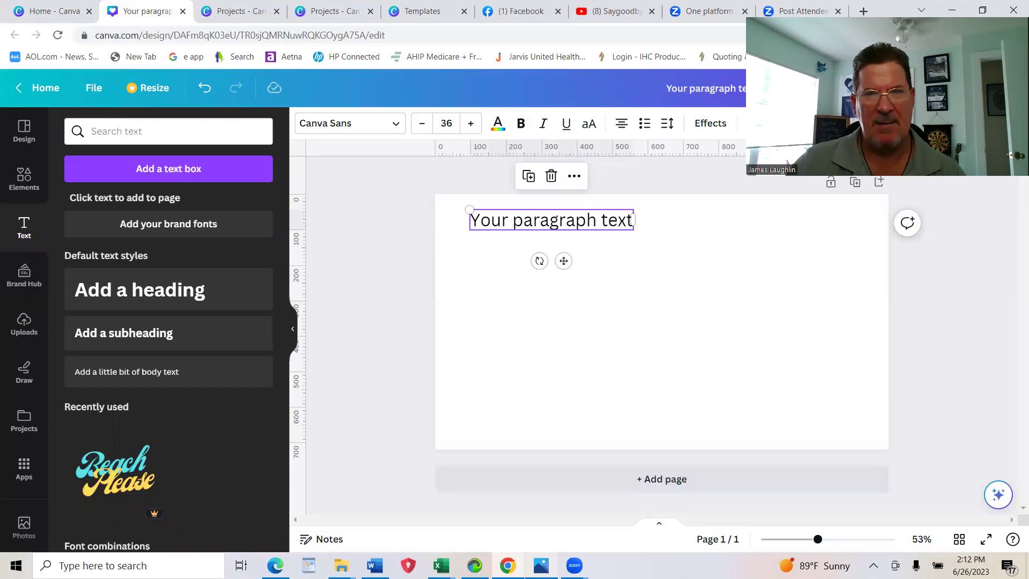
{"action": "left_click", "coordinate": [396, 125]}
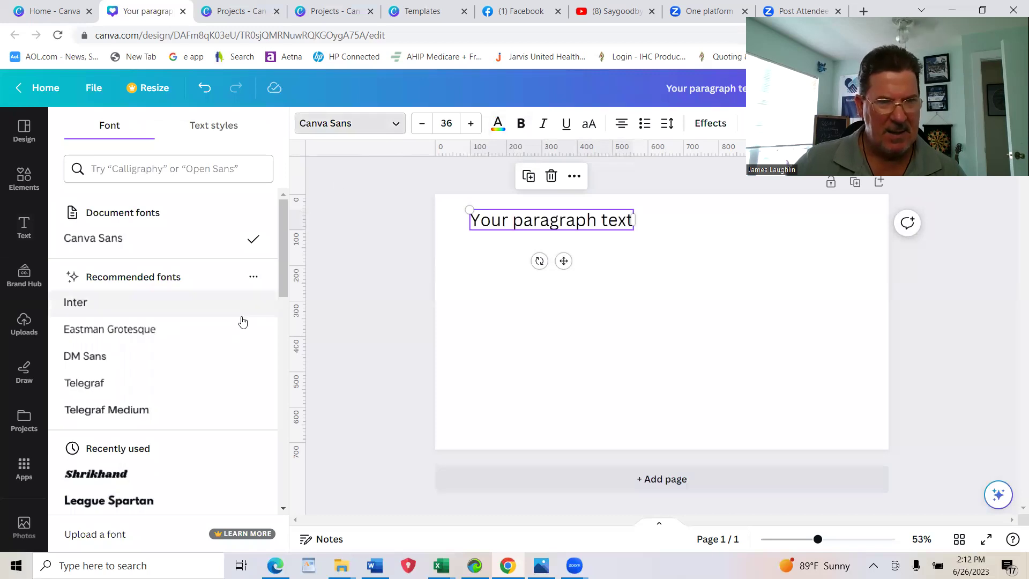
{"action": "scroll", "coordinate": [267, 294], "scroll_direction": "down", "scroll_amount": 10}
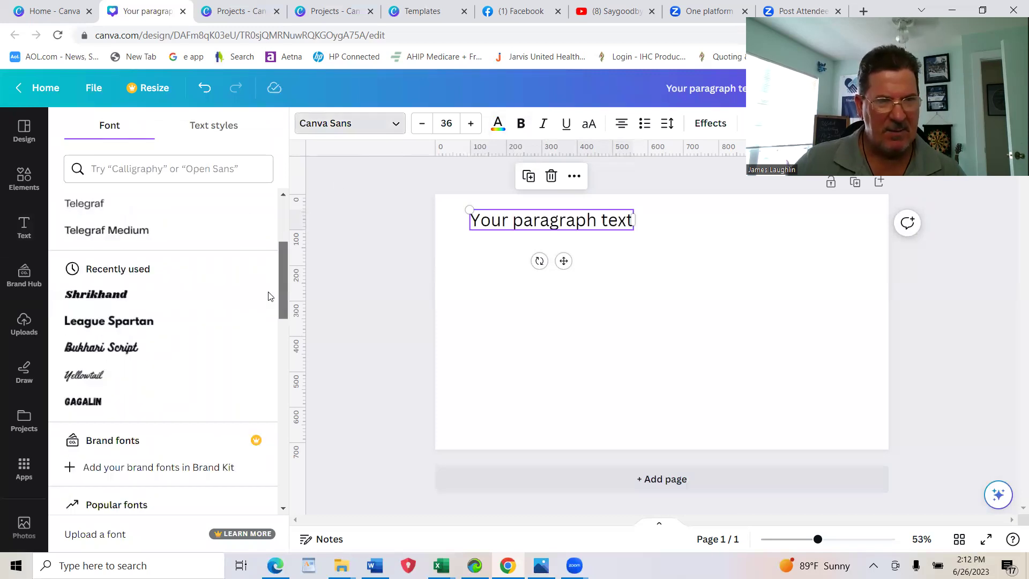
{"action": "scroll", "coordinate": [271, 375], "scroll_direction": "down", "scroll_amount": 5}
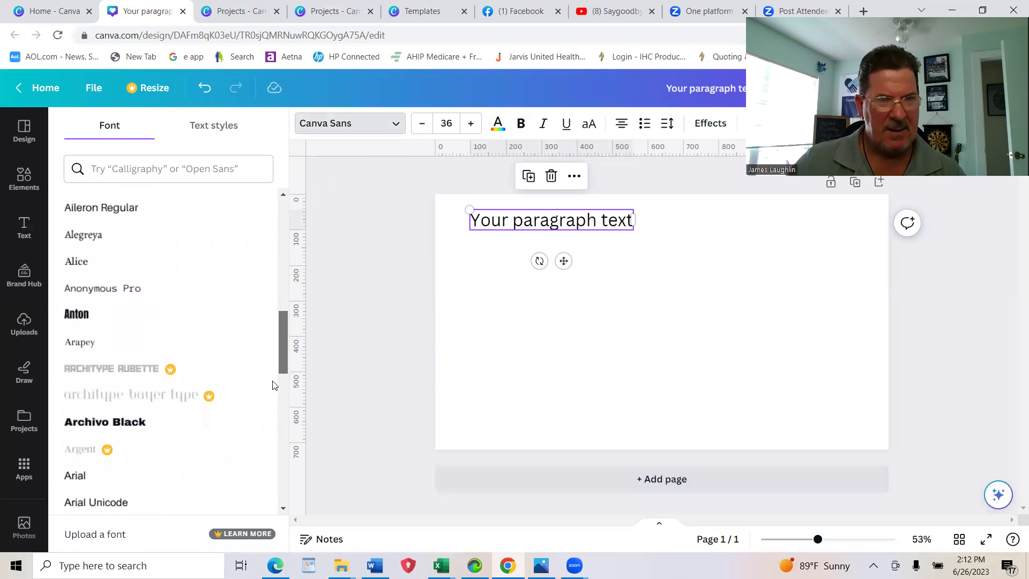
{"action": "scroll", "coordinate": [278, 375], "scroll_direction": "up", "scroll_amount": 5}
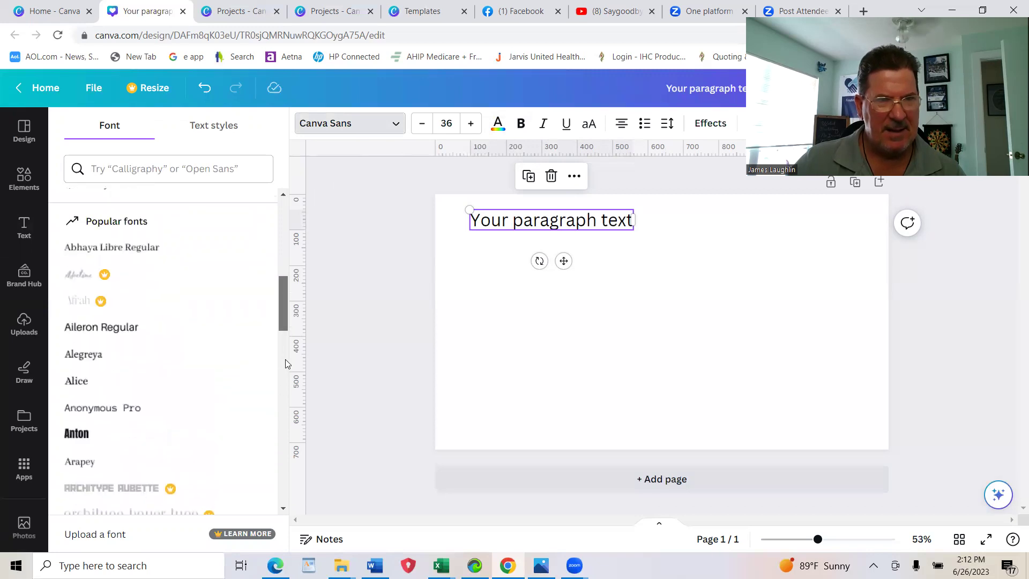
{"action": "left_click", "coordinate": [105, 341]}
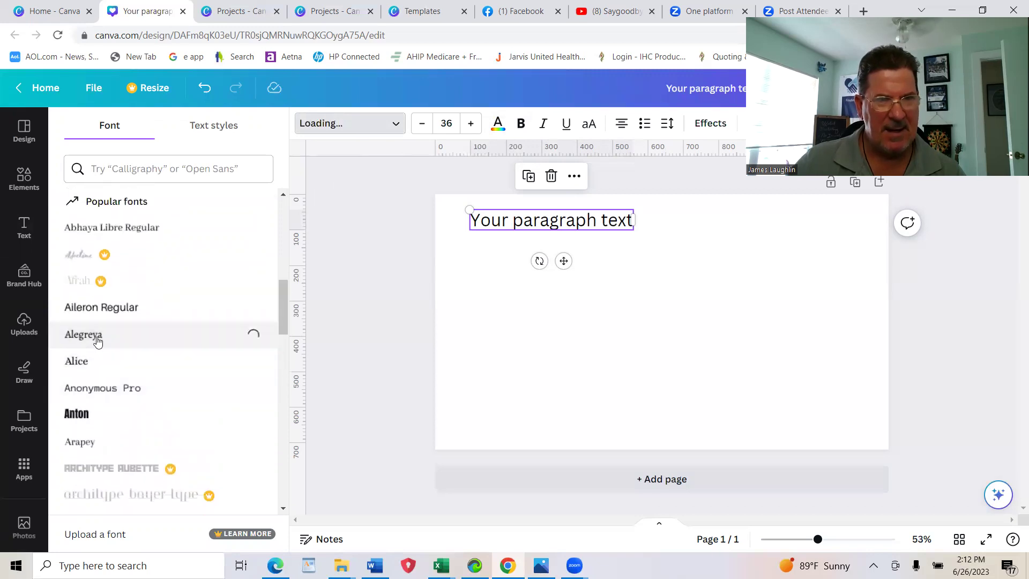
- Compare the placeholder text with the reference thumbnail's heading and look through the popular fonts for a closer match
{"action": "left_click", "coordinate": [541, 566]}
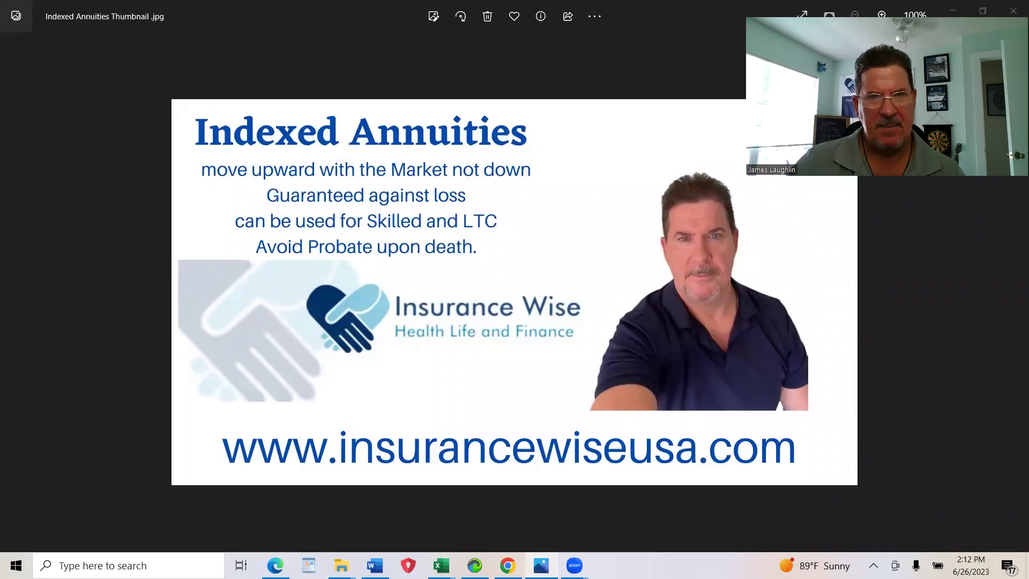
{"action": "left_click", "coordinate": [541, 565]}
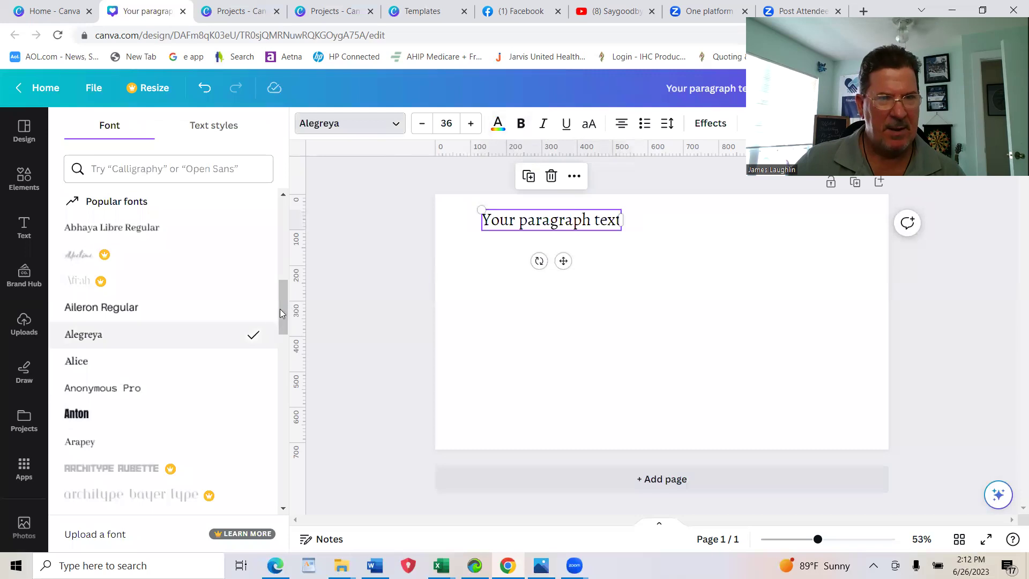
{"action": "scroll", "coordinate": [282, 334], "scroll_direction": "down", "scroll_amount": 4}
{"action": "scroll", "coordinate": [282, 334], "scroll_direction": "down", "scroll_amount": 8}
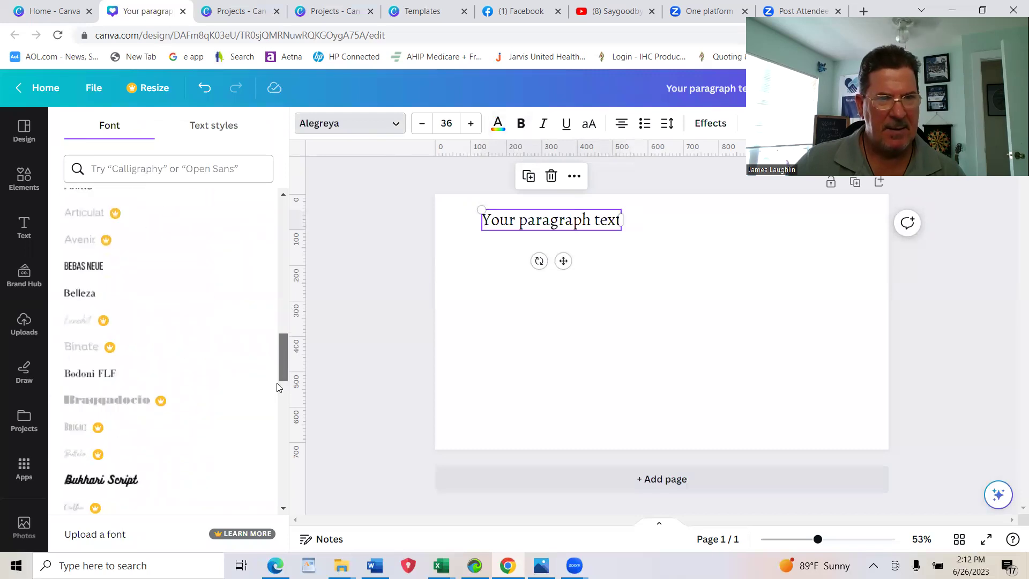
{"action": "scroll", "coordinate": [277, 414], "scroll_direction": "down", "scroll_amount": 10}
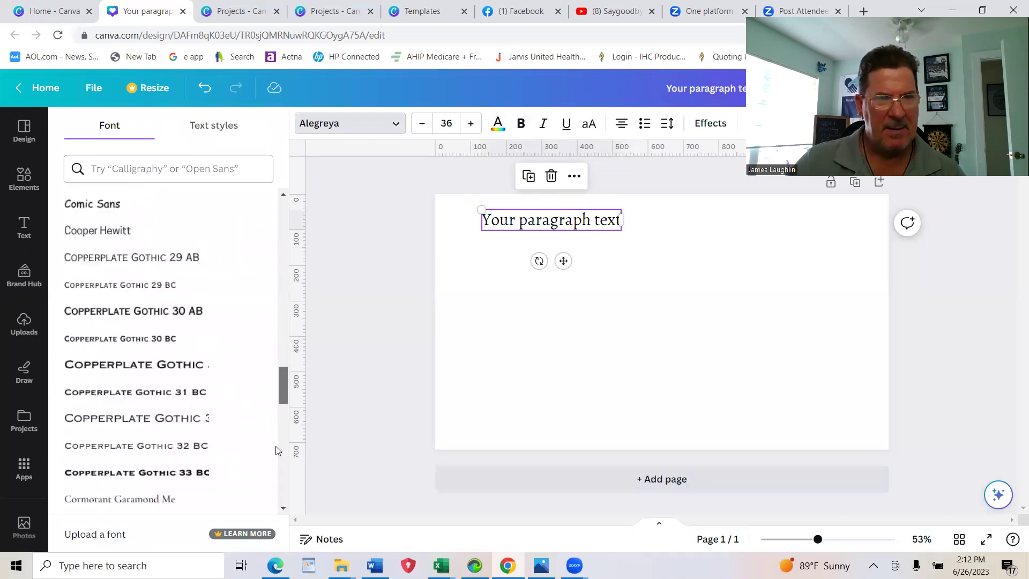
{"action": "scroll", "coordinate": [277, 486], "scroll_direction": "down", "scroll_amount": 10}
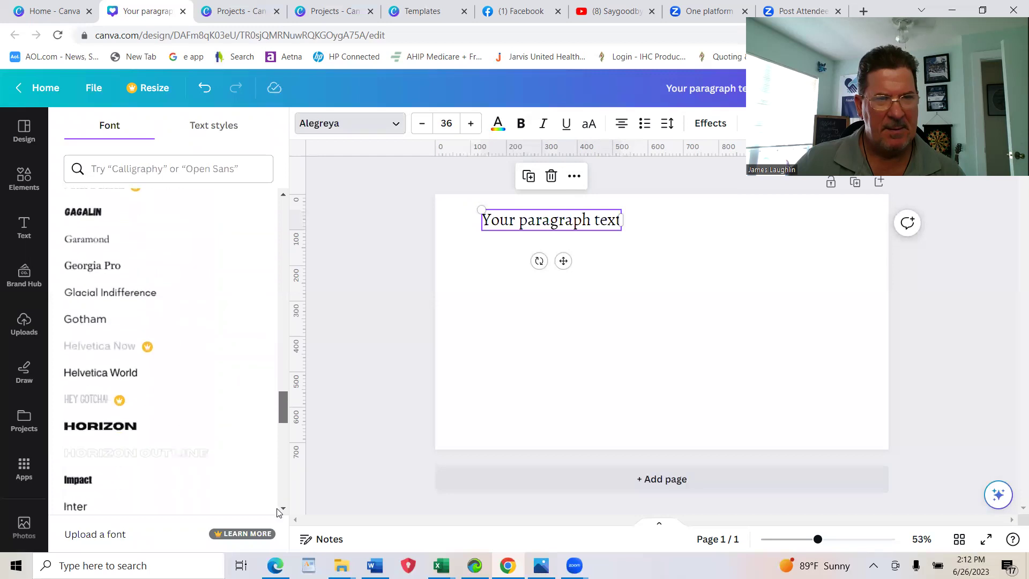
{"action": "scroll", "coordinate": [277, 486], "scroll_direction": "down", "scroll_amount": 10}
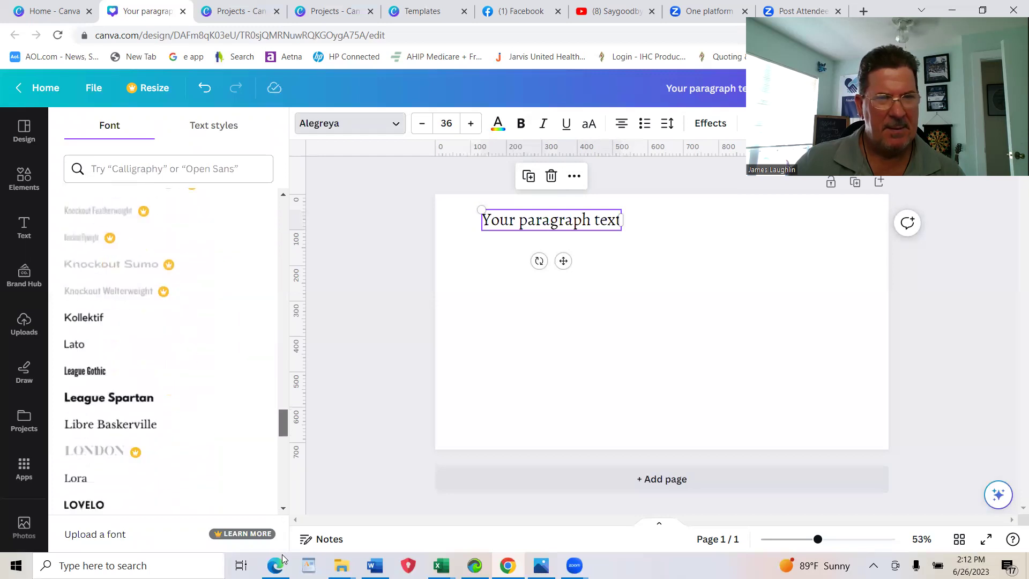
{"action": "scroll", "coordinate": [167, 351], "scroll_direction": "down", "scroll_amount": 3}
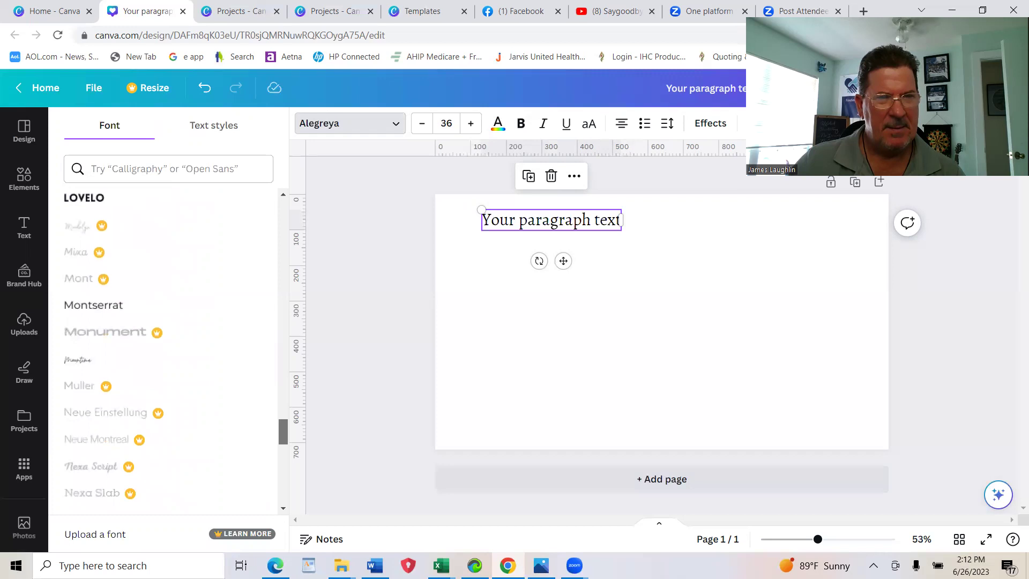
- Make the placeholder text bold and enlarge it to about size 63.3 across the page's upper-left area
{"action": "left_click", "coordinate": [519, 125]}
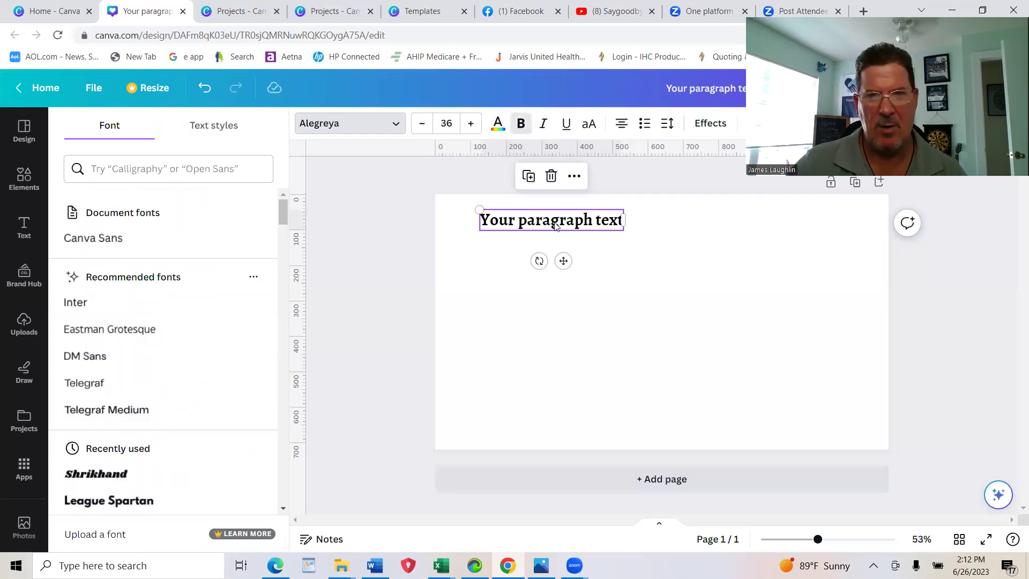
{"action": "left_click_drag", "start_coordinate": [478, 232], "coordinate": [445, 282]}
{"action": "mouse_move", "coordinate": [623, 234]}
{"action": "left_mouse_down"}
{"action": "mouse_move", "coordinate": [685, 268]}
{"action": "mouse_move", "coordinate": [613, 222]}
{"action": "left_mouse_up"}
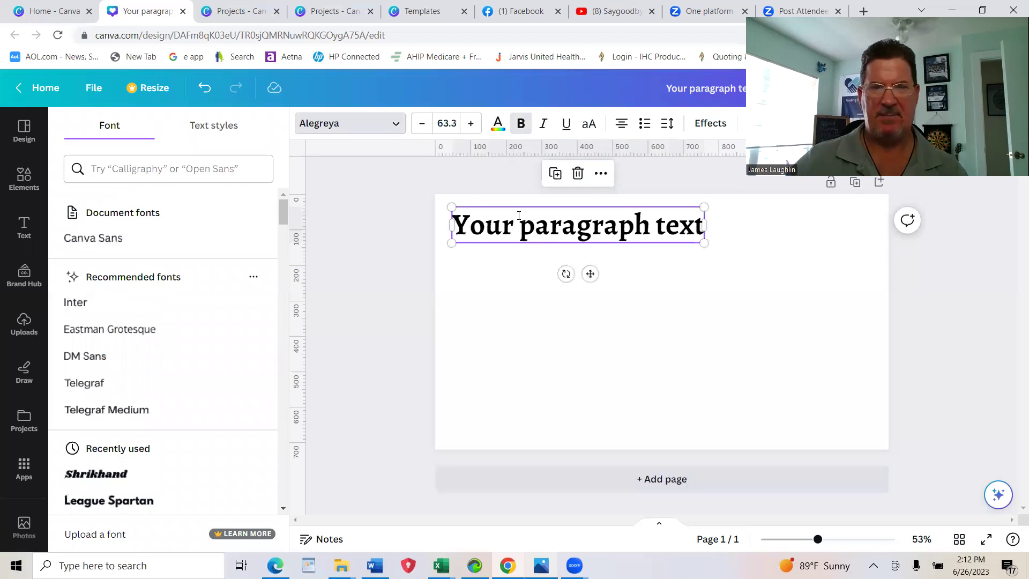
- Replace the placeholder text with the heading "Cancer Policies"
{"action": "double_click", "coordinate": [519, 216]}
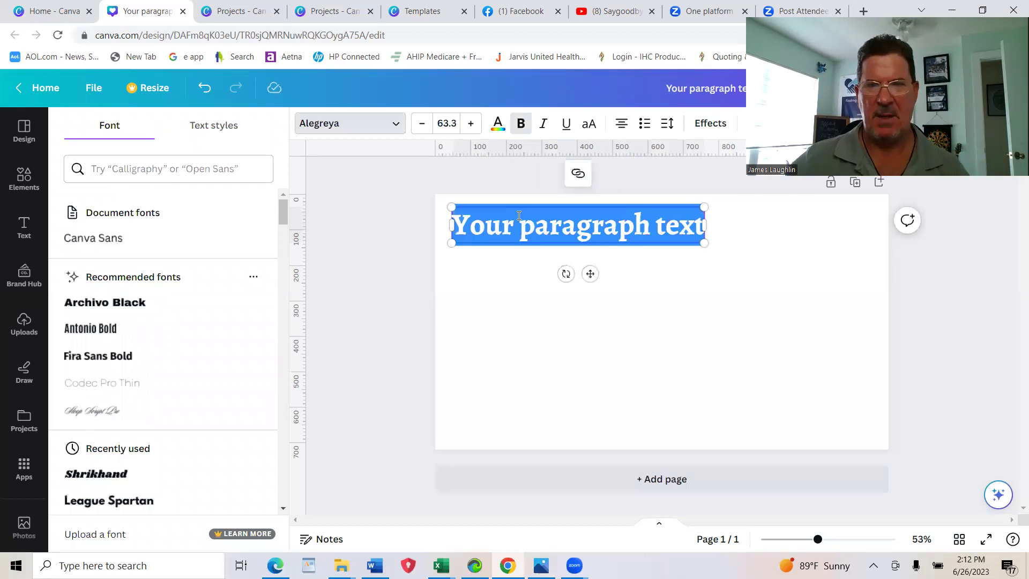
{"action": "double_click", "coordinate": [584, 224]}
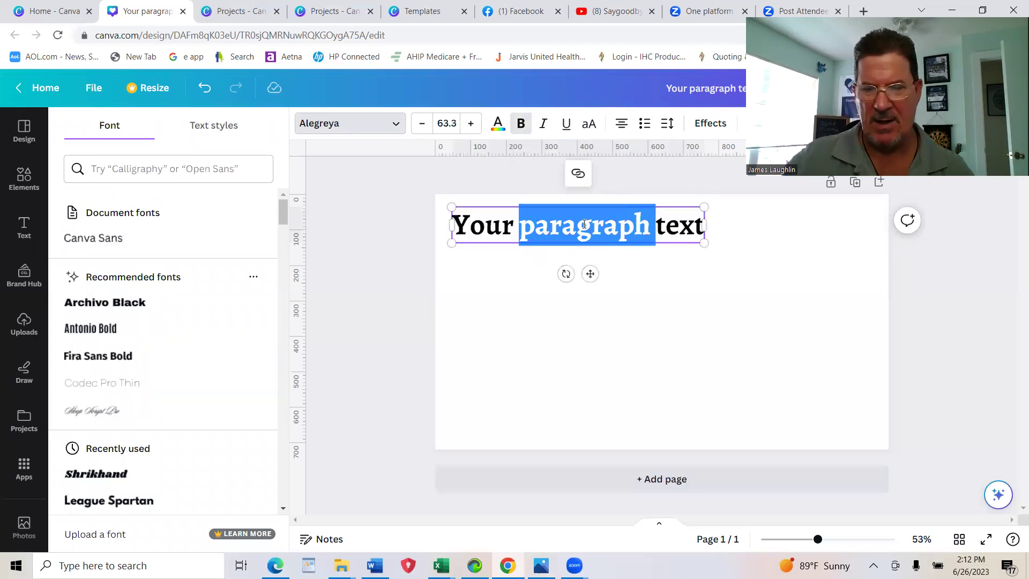
{"action": "key", "text": "BackSpace"}
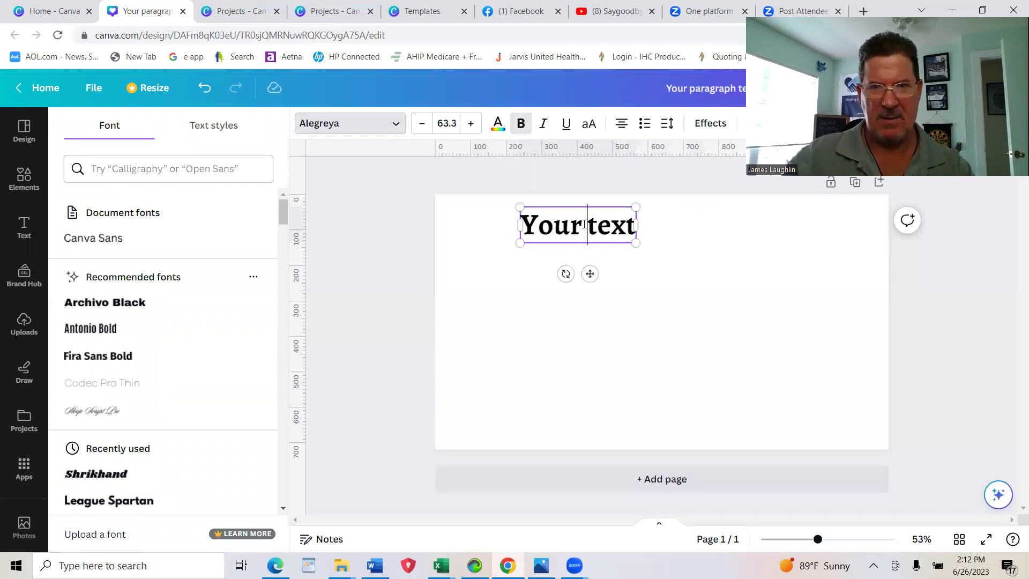
{"action": "key", "text": "Delete"}
{"action": "key", "text": "Delete"}
{"action": "key", "text": "Delete"}
{"action": "key", "text": "Delete"}
{"action": "key", "text": "BackSpace"}
{"action": "key", "text": "BackSpace"}
{"action": "key", "text": "BackSpace"}
{"action": "key", "text": "BackSpace"}
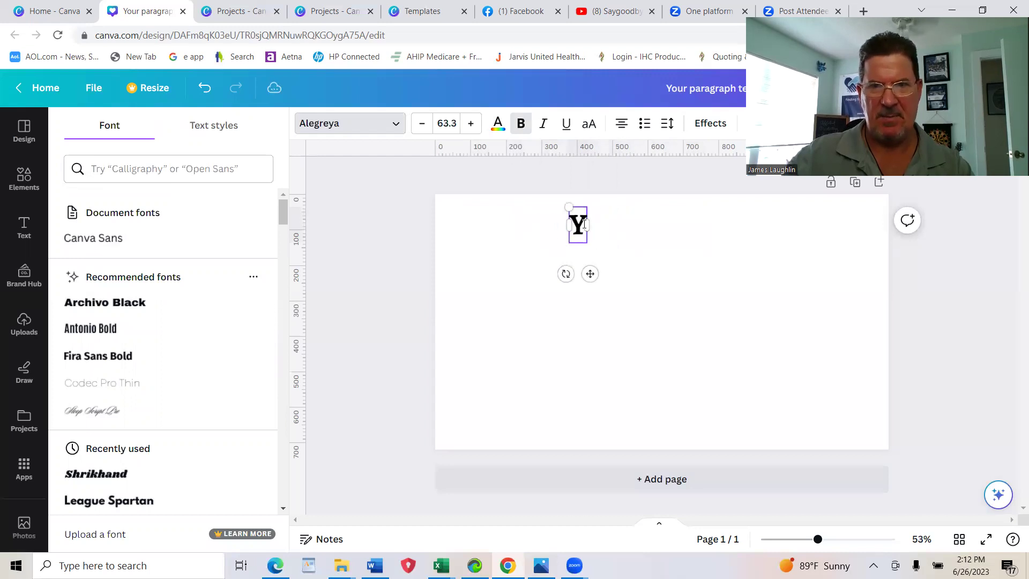
{"action": "type", "text": "C"}
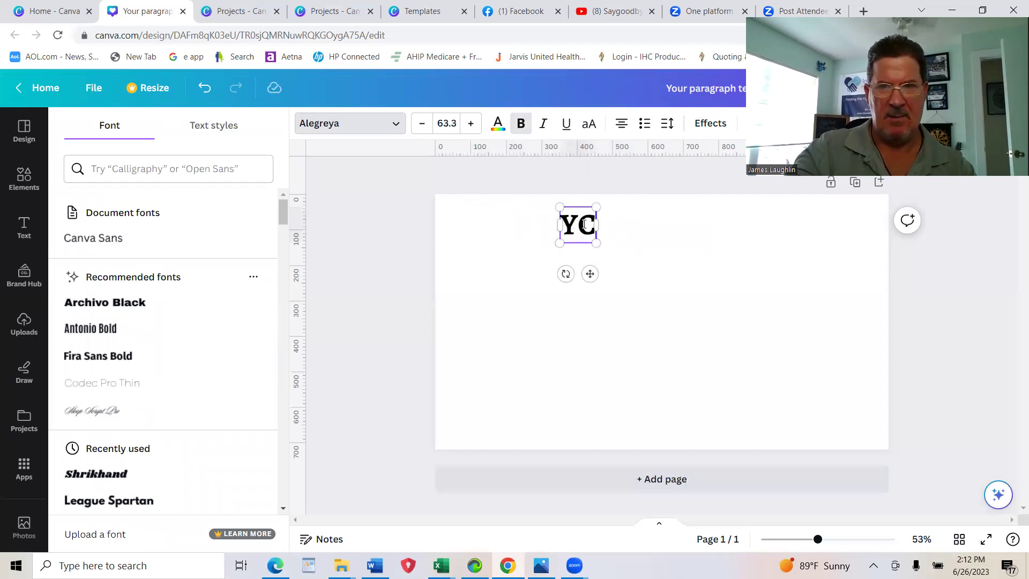
{"action": "type", "text": "ancer Pol"}
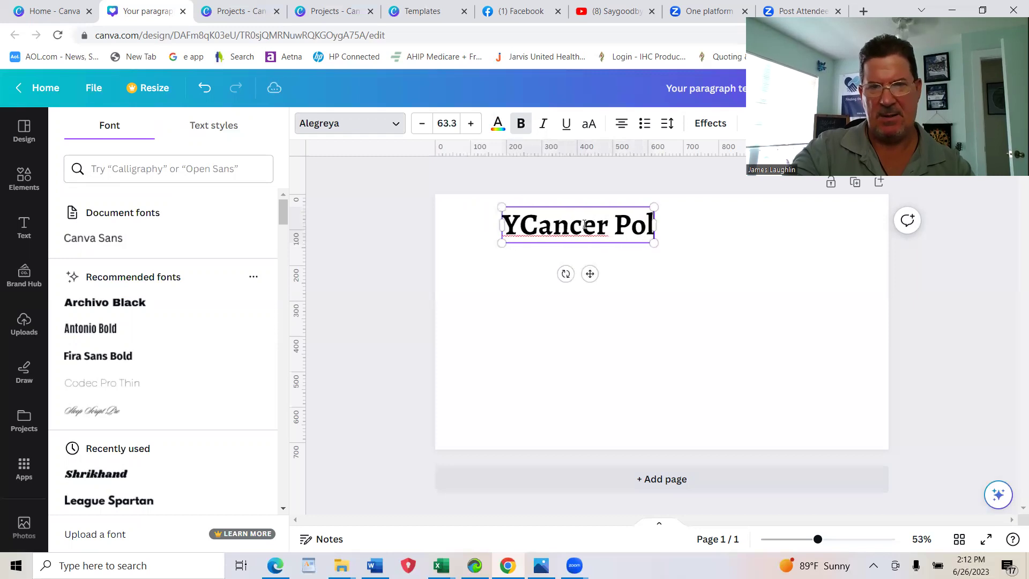
{"action": "type", "text": "icies"}
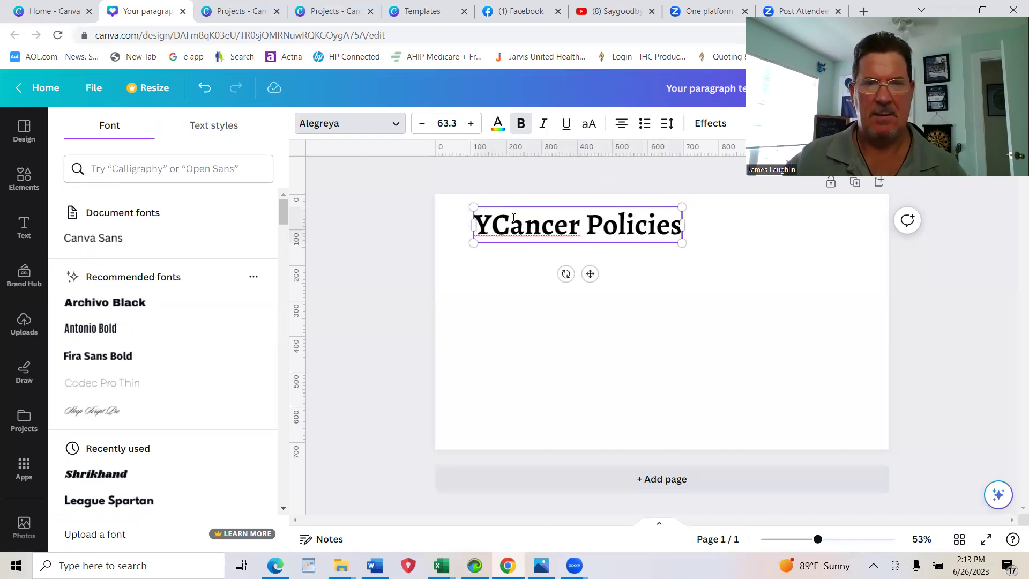
{"action": "left_click", "coordinate": [495, 225]}
{"action": "key", "text": "BackSpace"}
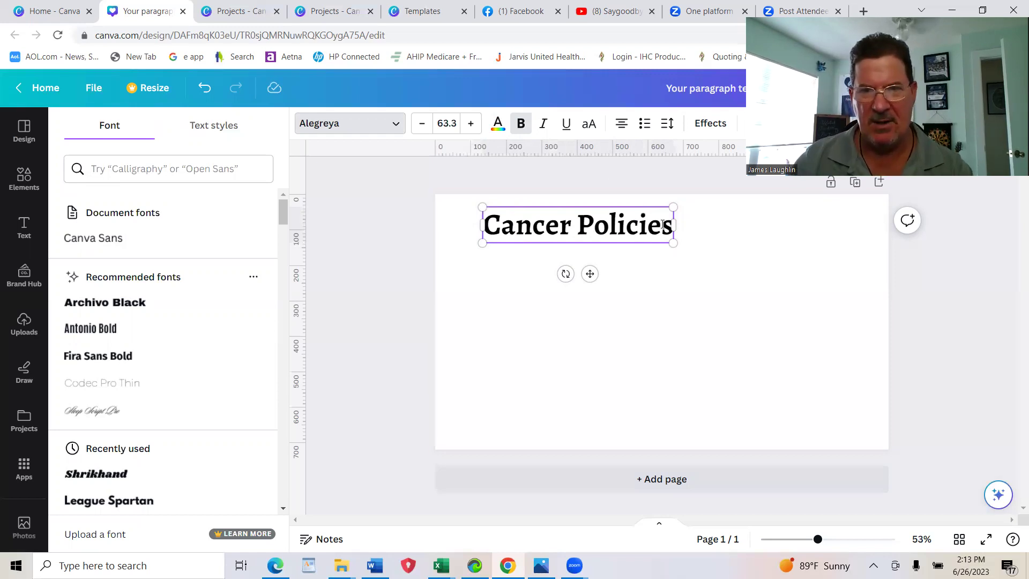
- Change the word "Policies" to "Plan" so the heading reads "Cancer Plan", and deselect the text box
{"action": "key", "text": "BackSpace"}
{"action": "key", "text": "BackSpace"}
{"action": "key", "text": "BackSpace"}
{"action": "key", "text": "BackSpace"}
{"action": "key", "text": "BackSpace"}
{"action": "key", "text": "BackSpace"}
{"action": "key", "text": "BackSpace"}
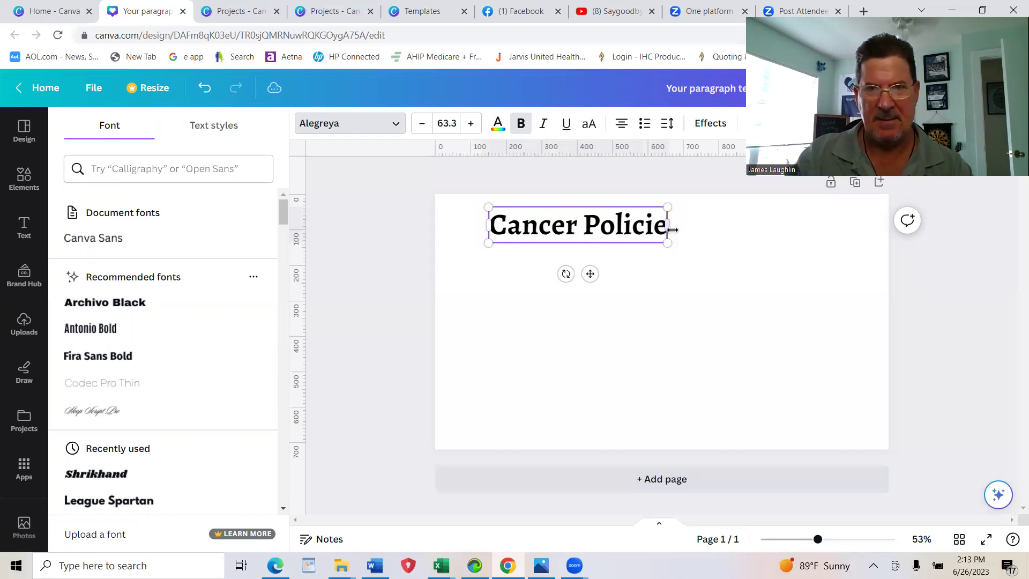
{"action": "type", "text": "lan"}
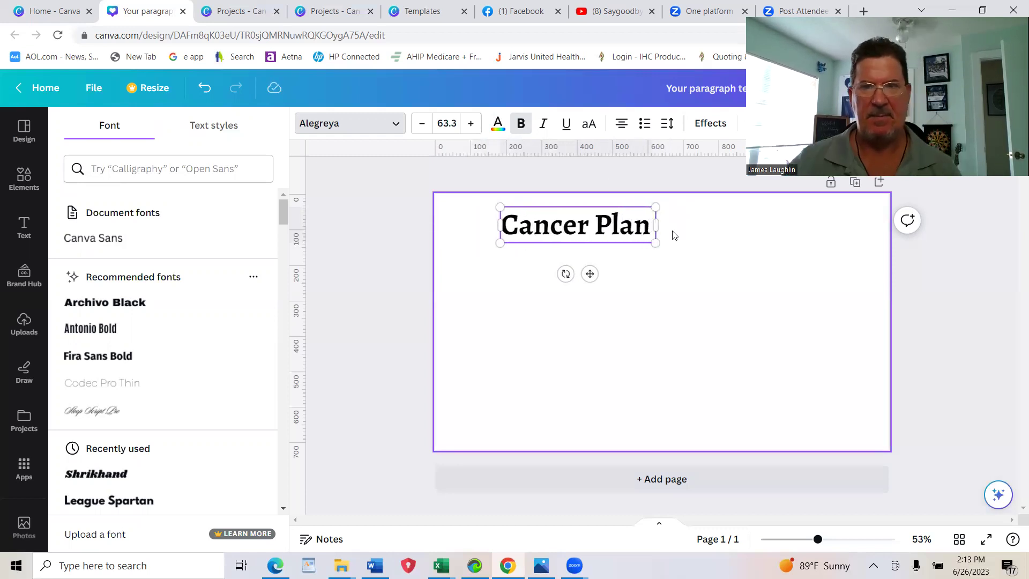
{"action": "left_click", "coordinate": [562, 337]}
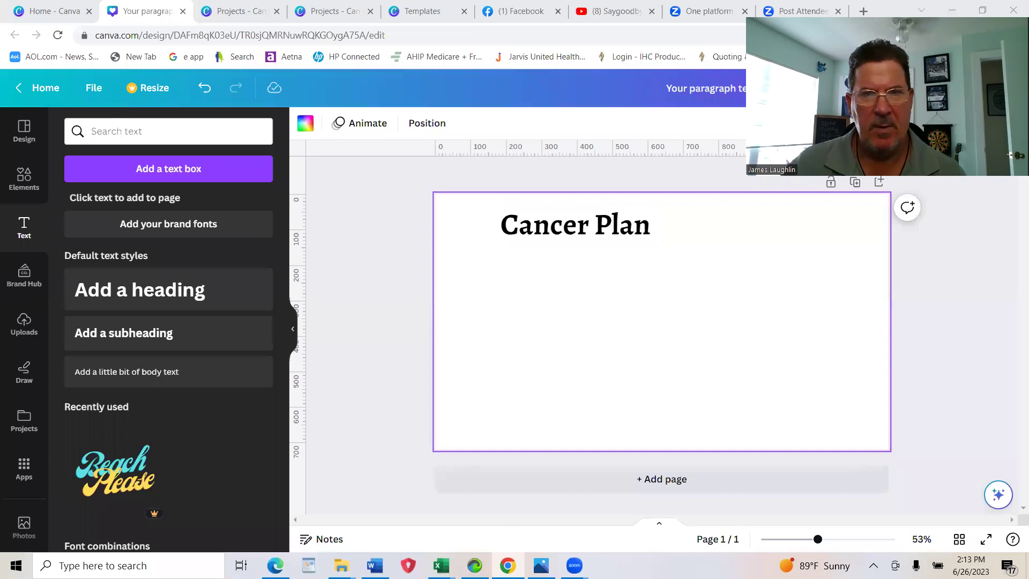
- Check the reference thumbnail's heading size and enlarge the "Cancer Plan" heading outward towards the page's left edge
{"action": "key", "text": "alt+Tab"}
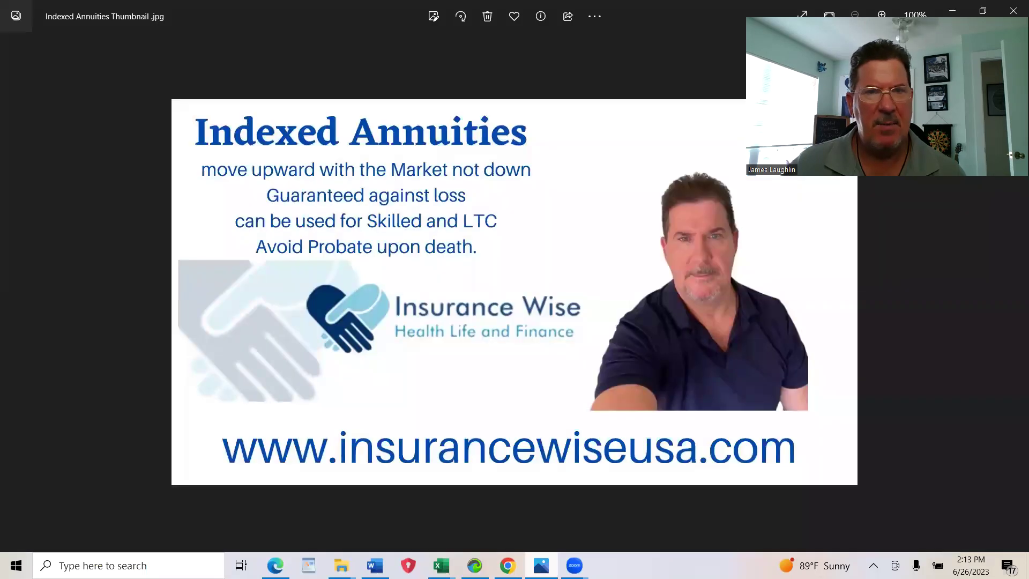
{"action": "key", "text": "alt+Tab"}
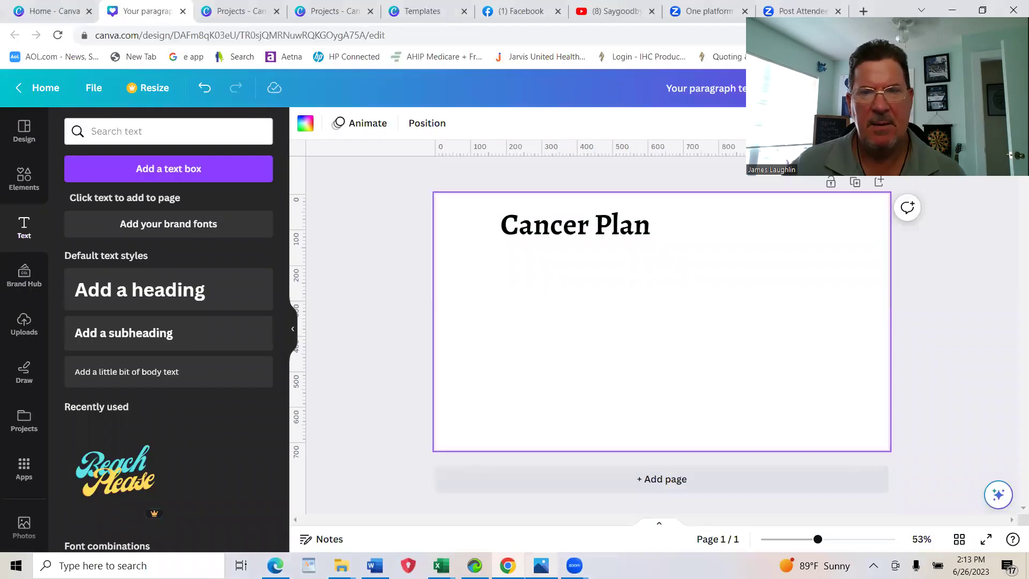
{"action": "left_click_drag", "start_coordinate": [503, 245], "coordinate": [574, 236]}
{"action": "left_click", "coordinate": [510, 237]}
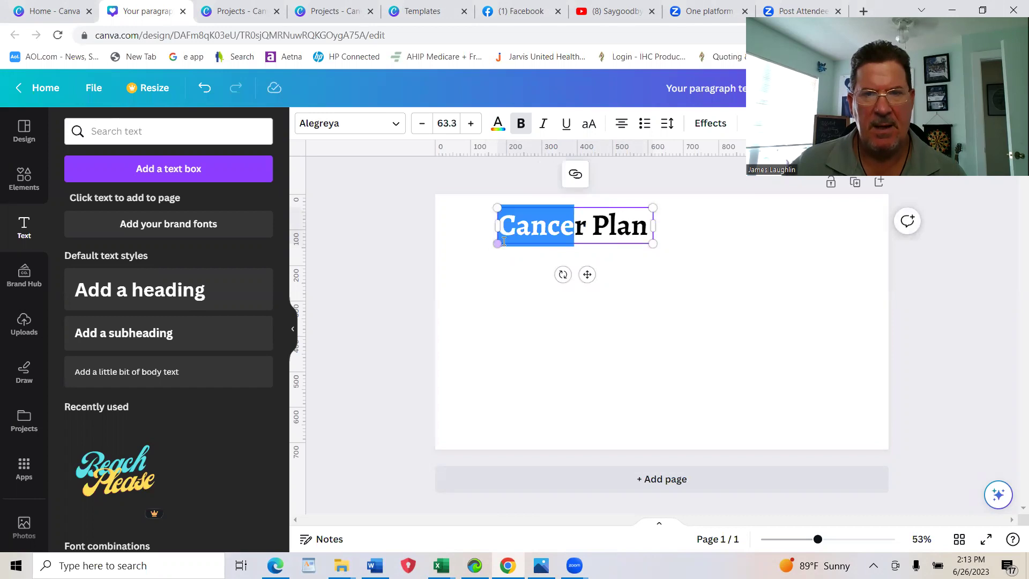
{"action": "left_click_drag", "start_coordinate": [492, 247], "coordinate": [454, 254]}
{"action": "mouse_move", "coordinate": [653, 253]}
{"action": "left_mouse_down"}
{"action": "mouse_move", "coordinate": [682, 262]}
{"action": "mouse_move", "coordinate": [670, 260]}
{"action": "left_mouse_up"}
{"action": "left_click", "coordinate": [754, 308]}
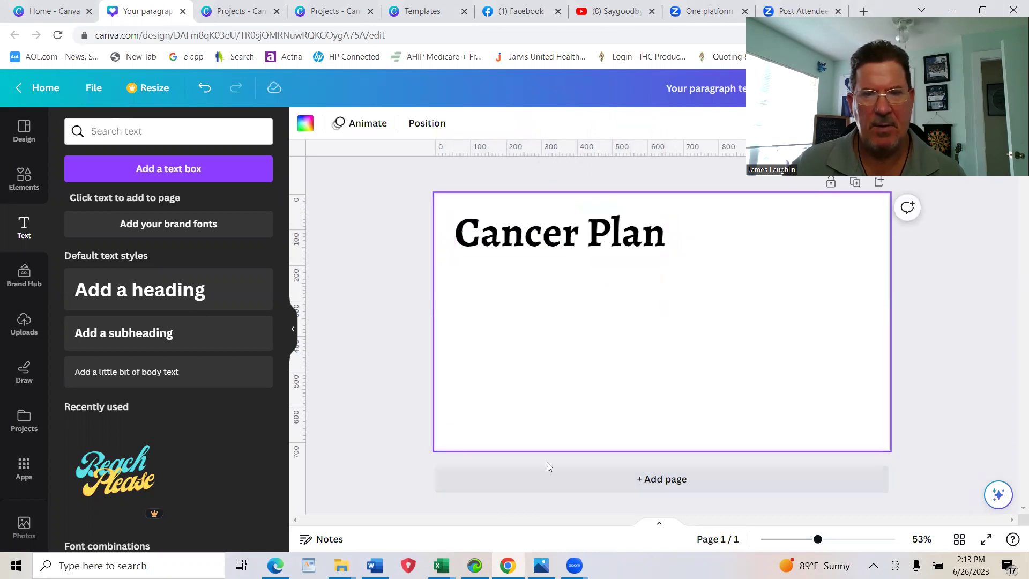
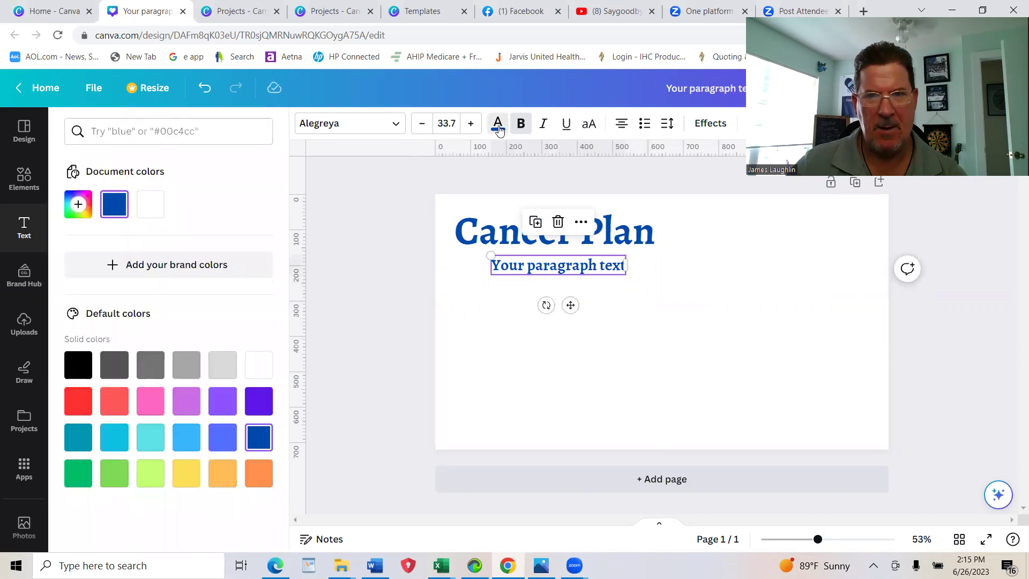
- Remove the bold formatting from the paragraph text below the "Cancer Plan" heading and switch to the Indexed Annuities Thumbnail image for reference
{"action": "left_click", "coordinate": [522, 129]}
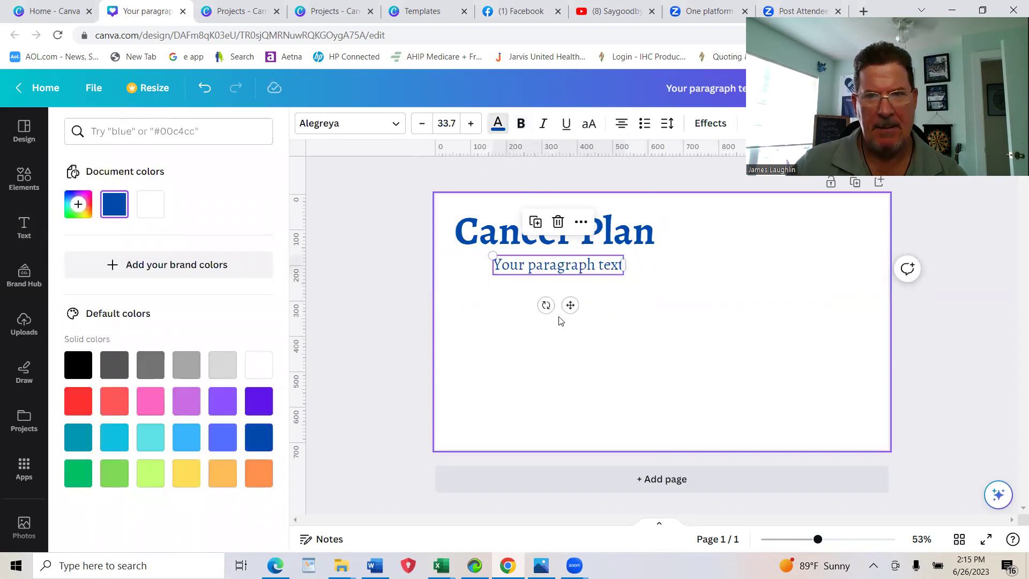
{"action": "left_click", "coordinate": [581, 347]}
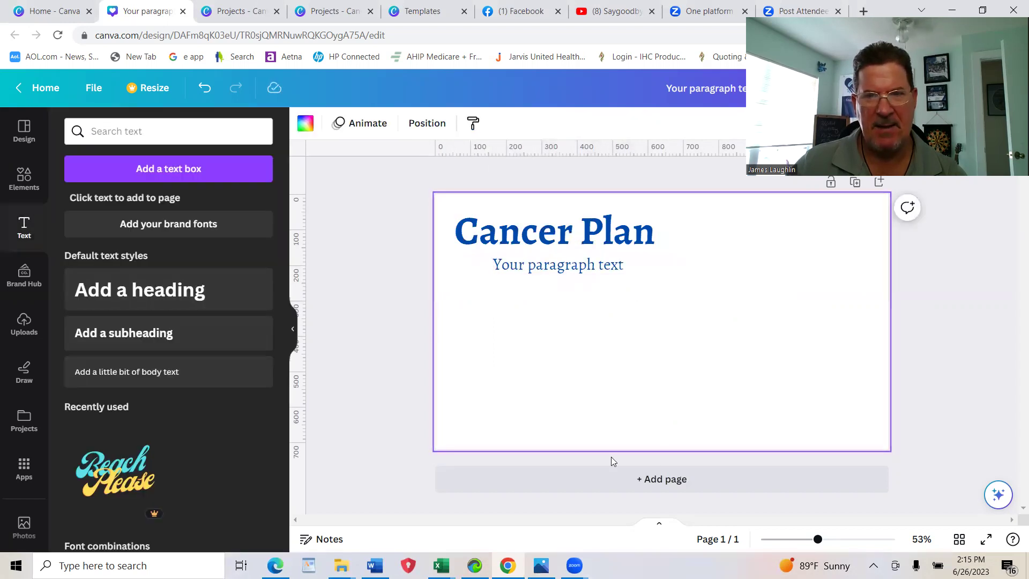
{"action": "left_click", "coordinate": [541, 565]}
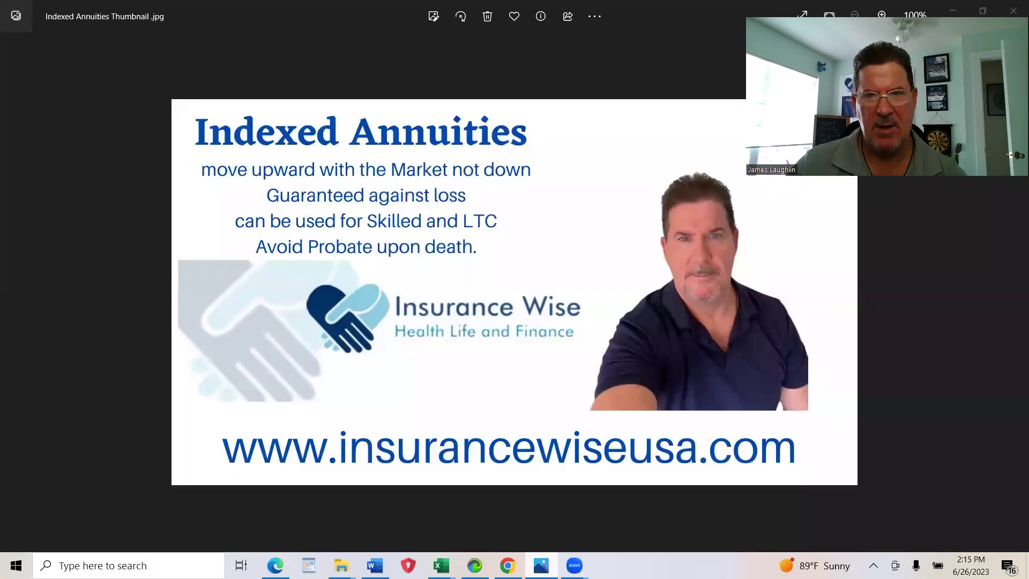
- Return to the Canva design and clear the placeholder paragraph text below the "Cancer Plan" heading
{"action": "left_click", "coordinate": [542, 566]}
{"action": "double_click", "coordinate": [545, 266]}
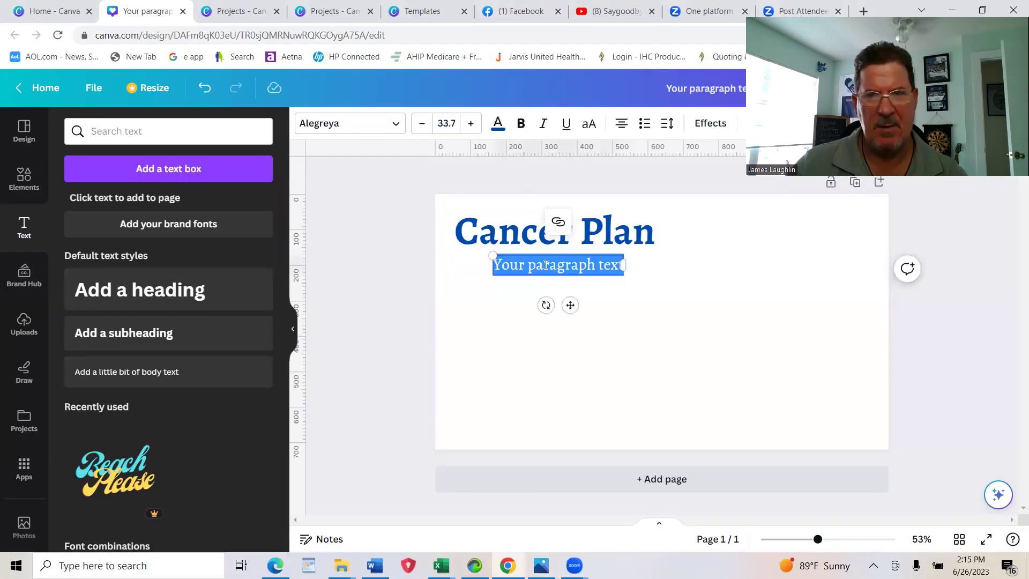
{"action": "left_click", "coordinate": [546, 265]}
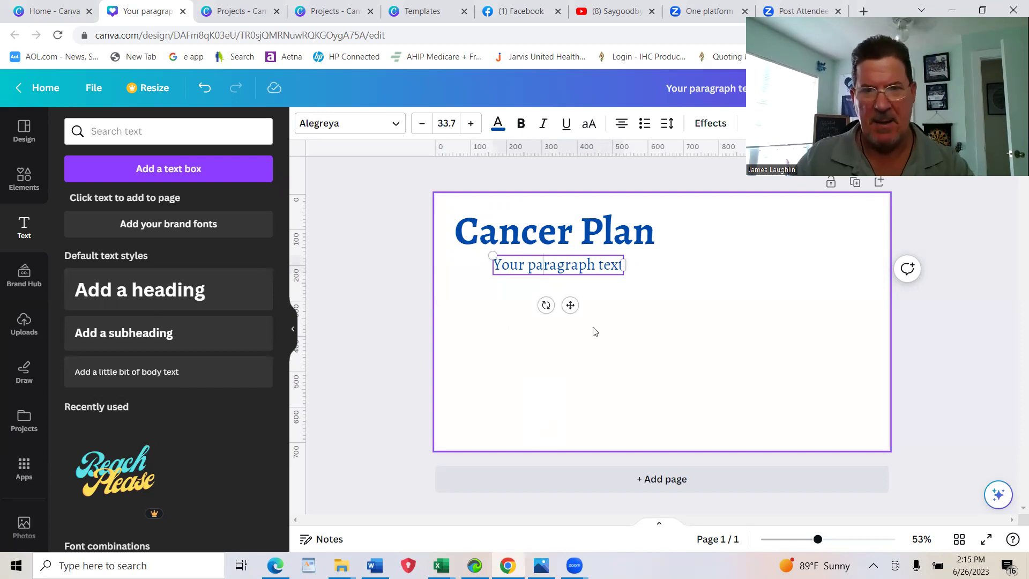
{"action": "key", "text": "BackSpace"}
{"action": "key", "text": "BackSpace"}
{"action": "key", "text": "BackSpace"}
{"action": "key", "text": "BackSpace"}
{"action": "key", "text": "BackSpace"}
{"action": "key", "text": "BackSpace"}
{"action": "key", "text": "BackSpace"}
{"action": "key", "text": "BackSpace"}
{"action": "key", "text": "BackSpace"}
{"action": "key", "text": "BackSpace"}
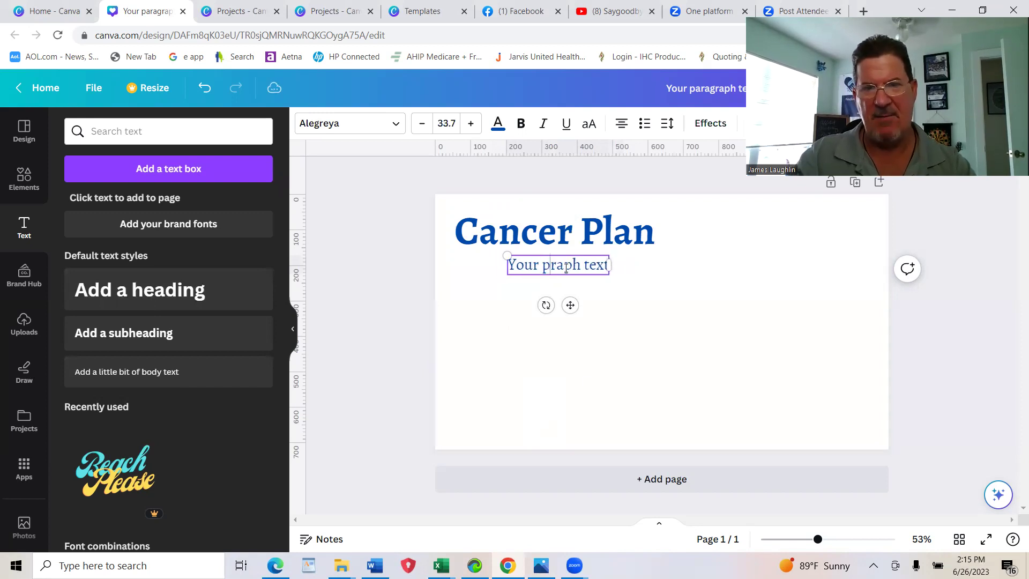
{"action": "key", "text": "BackSpace"}
{"action": "key", "text": "BackSpace"}
{"action": "key", "text": "BackSpace"}
{"action": "key", "text": "BackSpace"}
{"action": "key", "text": "BackSpace"}
{"action": "key", "text": "BackSpace"}
{"action": "key", "text": "BackSpace"}
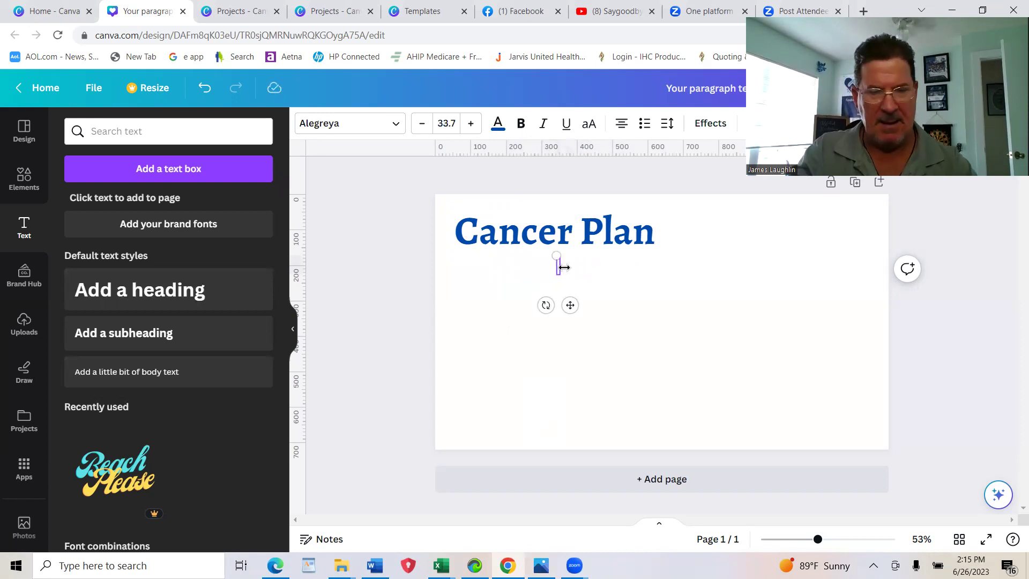
- Write "1 and 2 men and 1 in 3 women will" in the empty text box, with "develop cancer" on a second line
{"action": "type", "text": "1 and 2"}
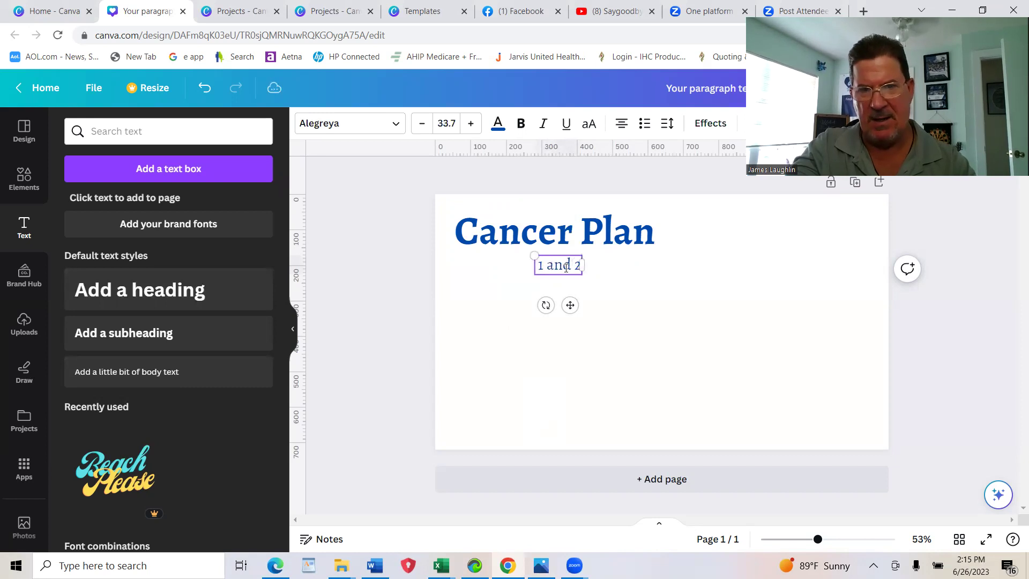
{"action": "type", "text": " men"}
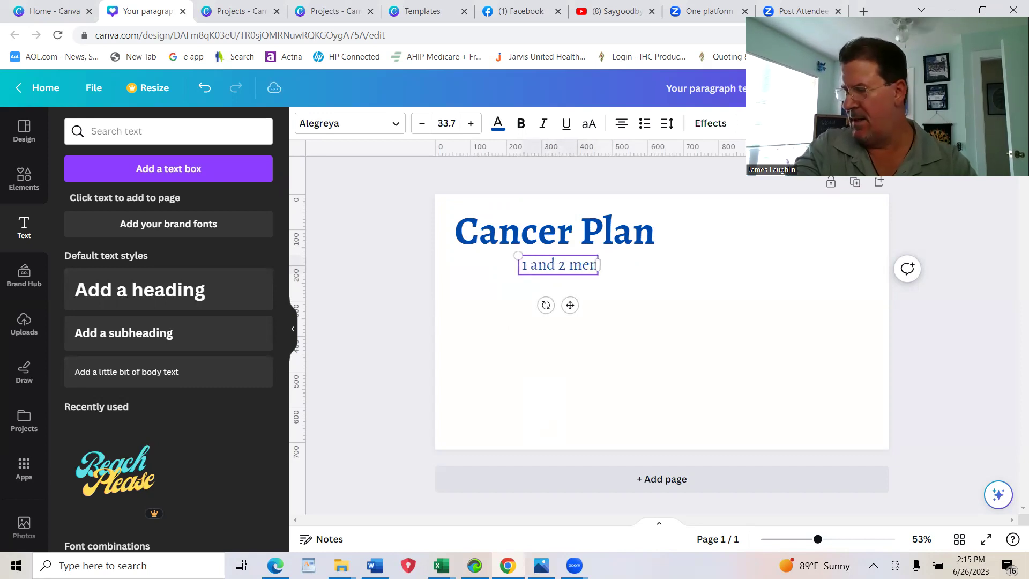
{"action": "type", "text": " and 1"}
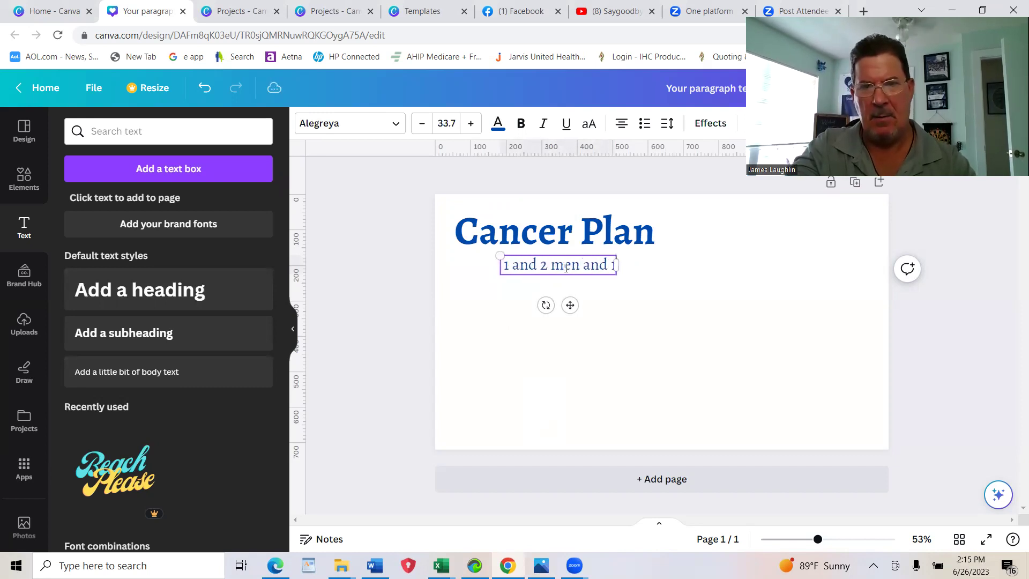
{"action": "type", "text": " i"}
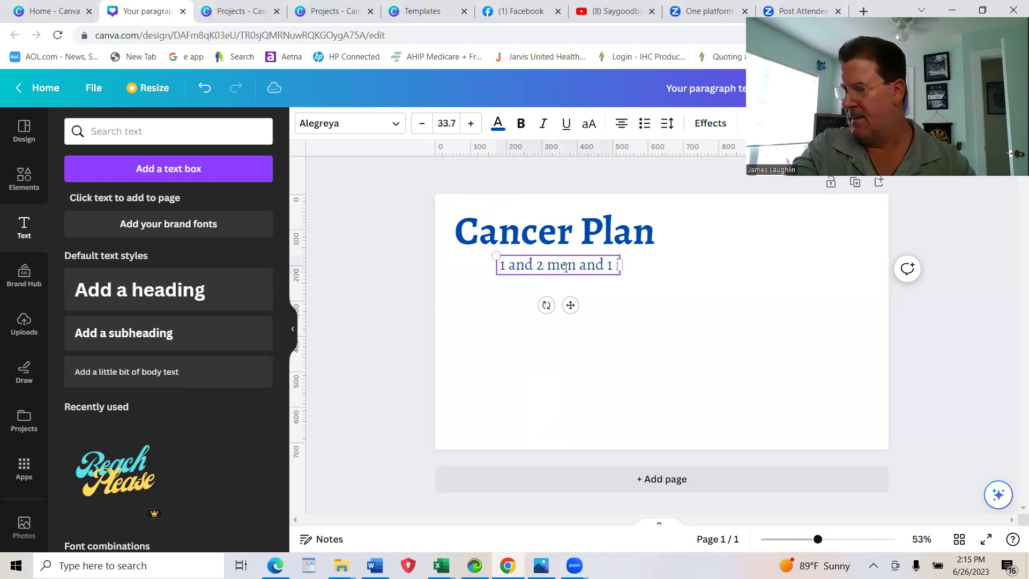
{"action": "type", "text": "n 3 wom"}
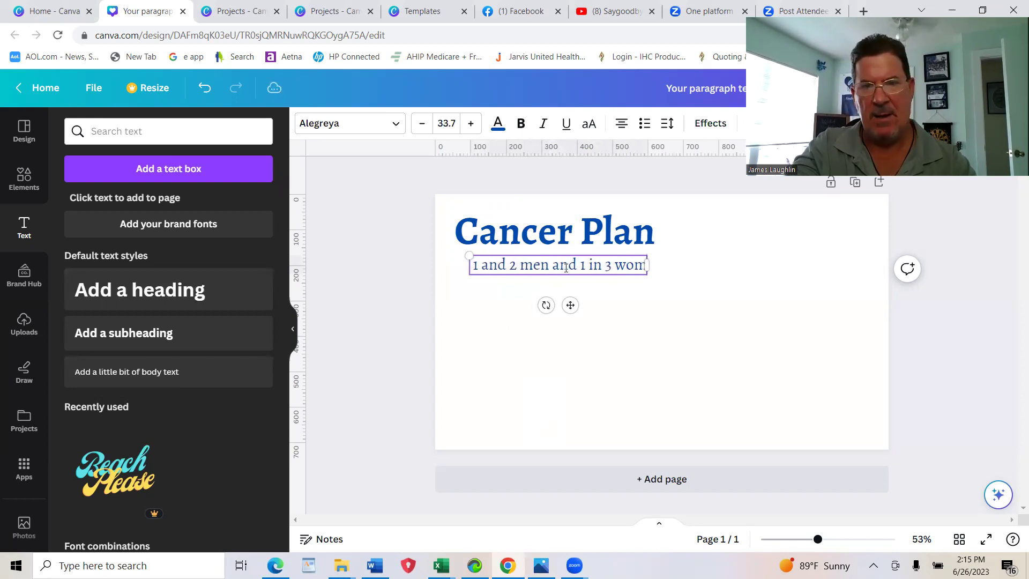
{"action": "type", "text": "en"}
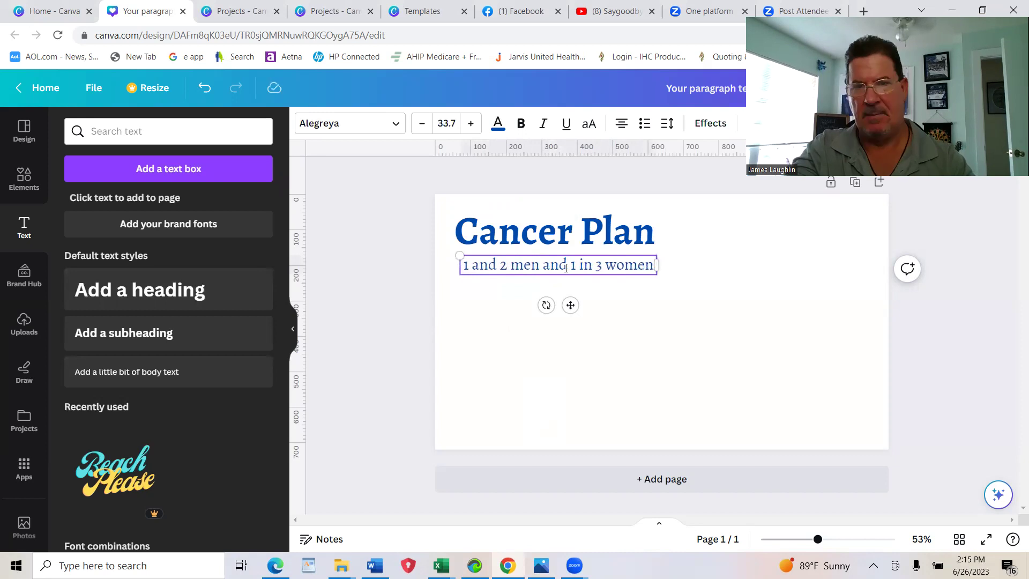
{"action": "type", "text": " will"}
{"action": "key", "text": "Return"}
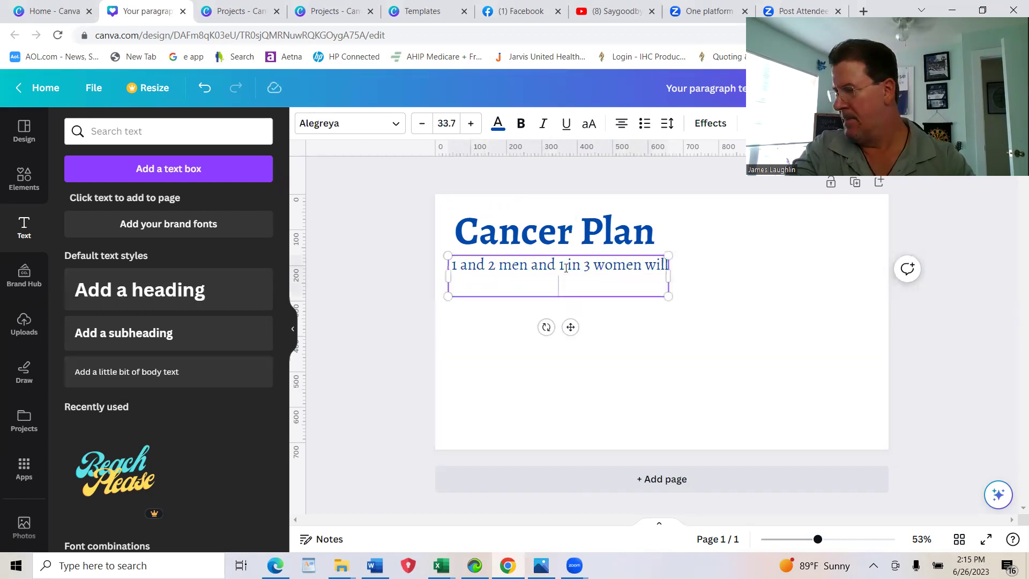
{"action": "type", "text": "develop cancer"}
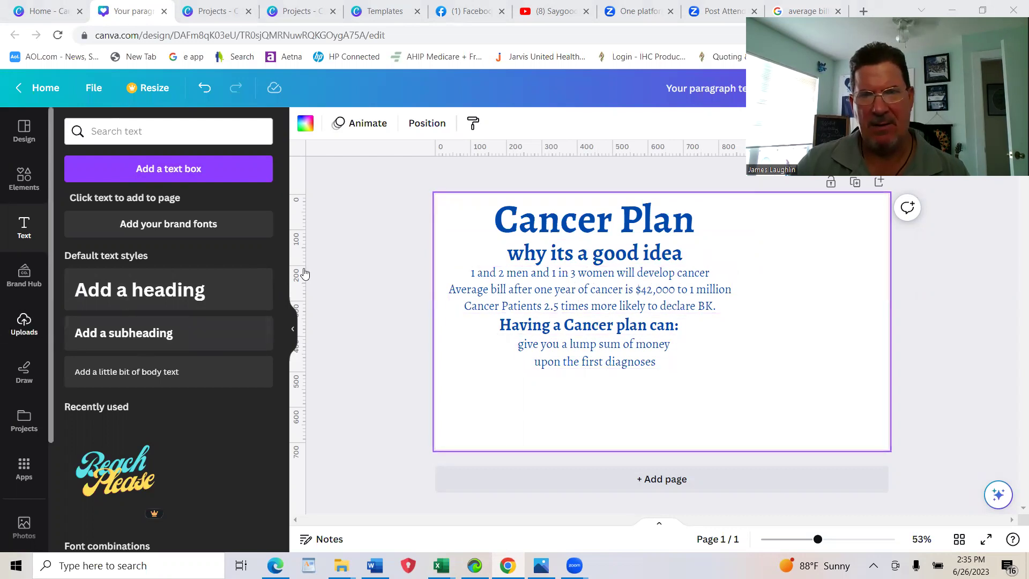
- Add the uploaded Insurance Wise banner with the faded hands to the page and place it below the text at the lower left
{"action": "left_click", "coordinate": [21, 324]}
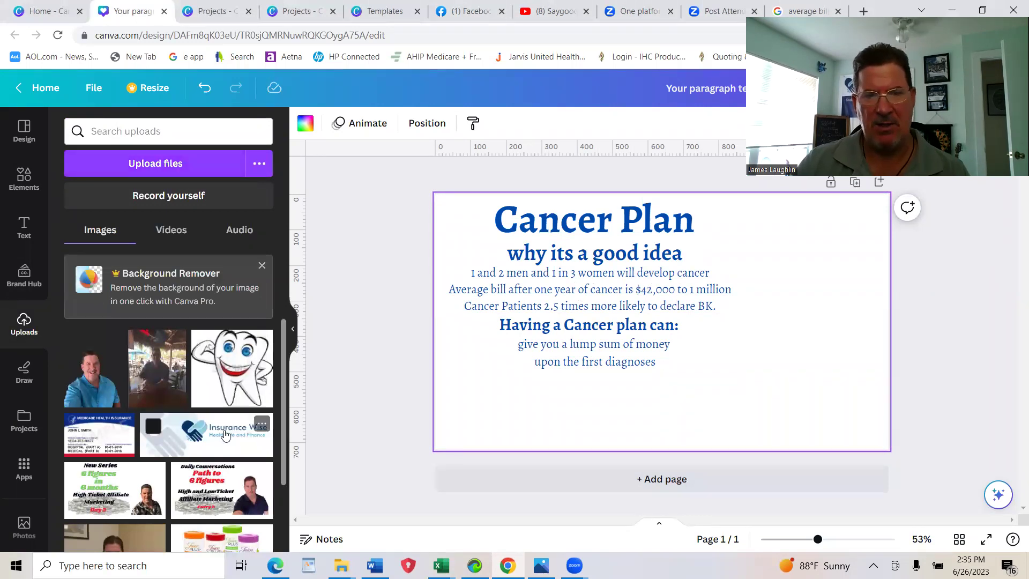
{"action": "left_click", "coordinate": [205, 444]}
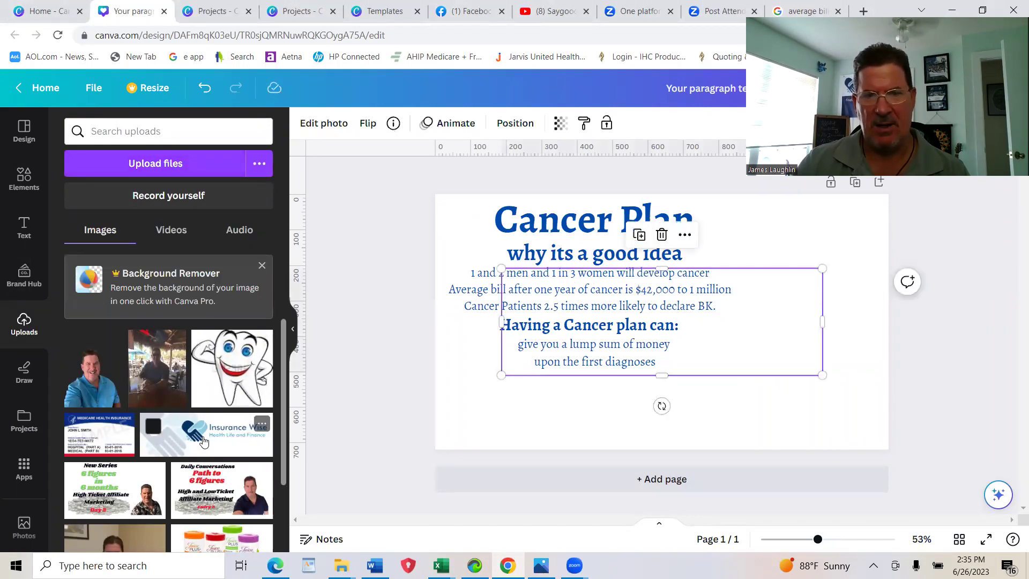
{"action": "left_click_drag", "start_coordinate": [687, 348], "coordinate": [632, 408]}
{"action": "left_click_drag", "start_coordinate": [760, 350], "coordinate": [719, 397]}
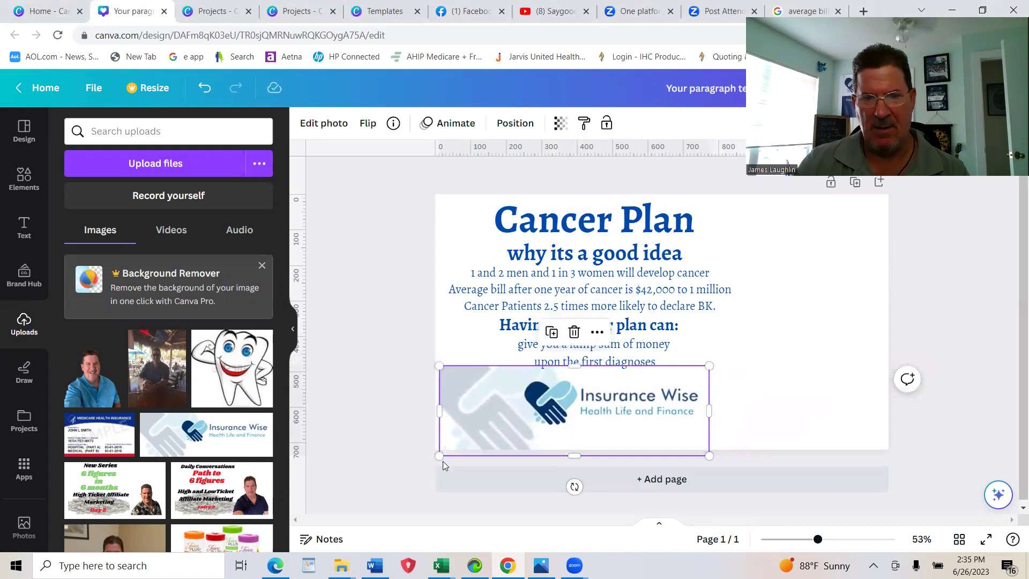
- Scale the Insurance Wise banner to fit within the page's lower edge, widen it on both sides, and deselect it
{"action": "left_click_drag", "start_coordinate": [441, 455], "coordinate": [472, 448]}
{"action": "left_click_drag", "start_coordinate": [581, 402], "coordinate": [588, 409]}
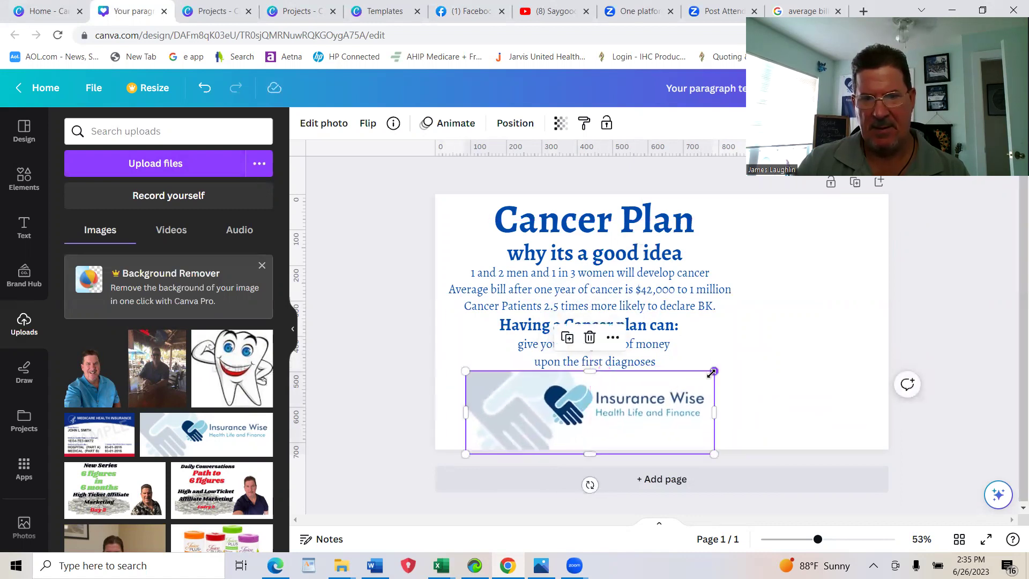
{"action": "left_click_drag", "start_coordinate": [711, 374], "coordinate": [705, 377]}
{"action": "left_click_drag", "start_coordinate": [605, 423], "coordinate": [607, 416]}
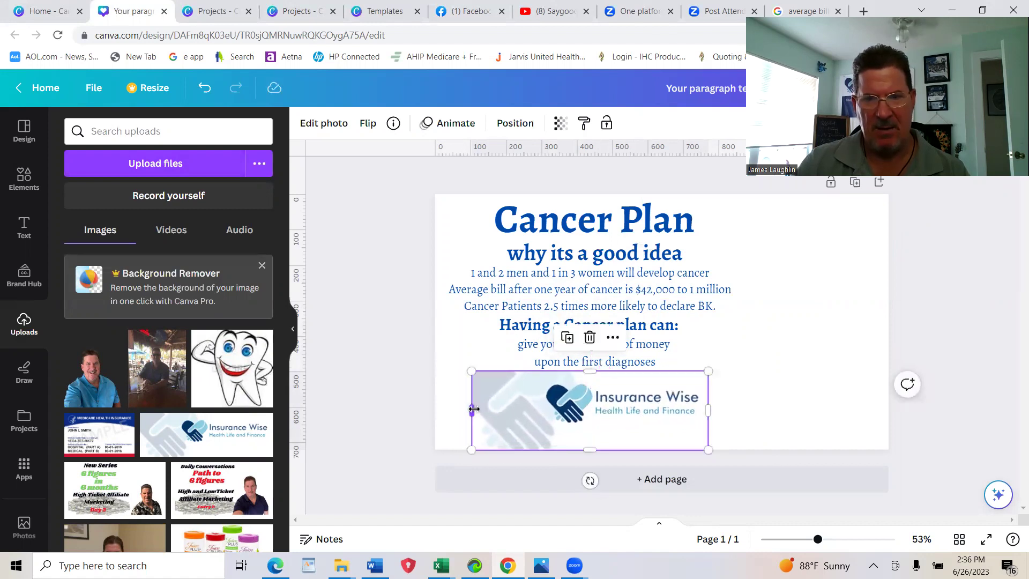
{"action": "left_click_drag", "start_coordinate": [466, 411], "coordinate": [460, 412]}
{"action": "left_click_drag", "start_coordinate": [709, 407], "coordinate": [737, 401]}
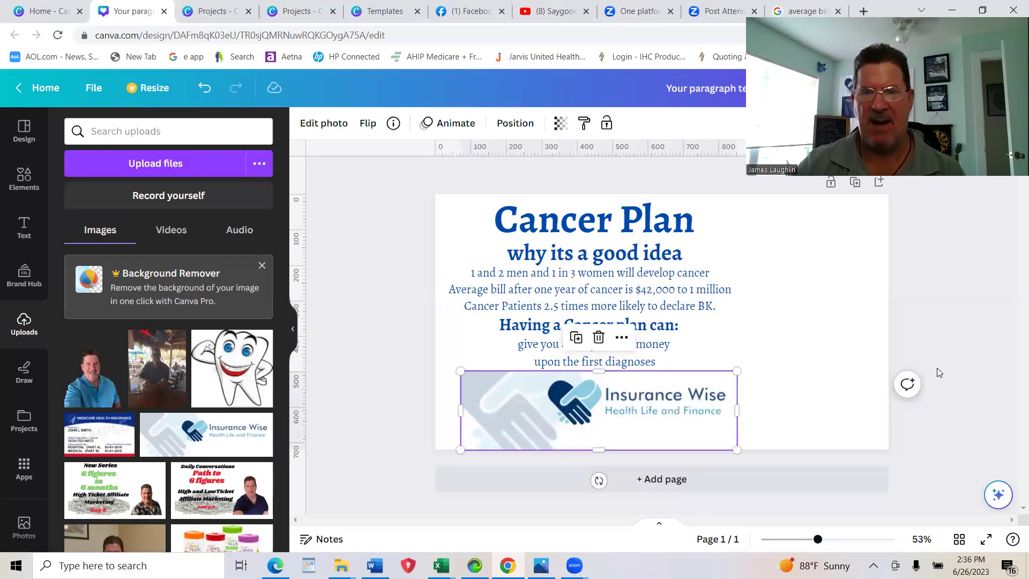
{"action": "left_click", "coordinate": [946, 268]}
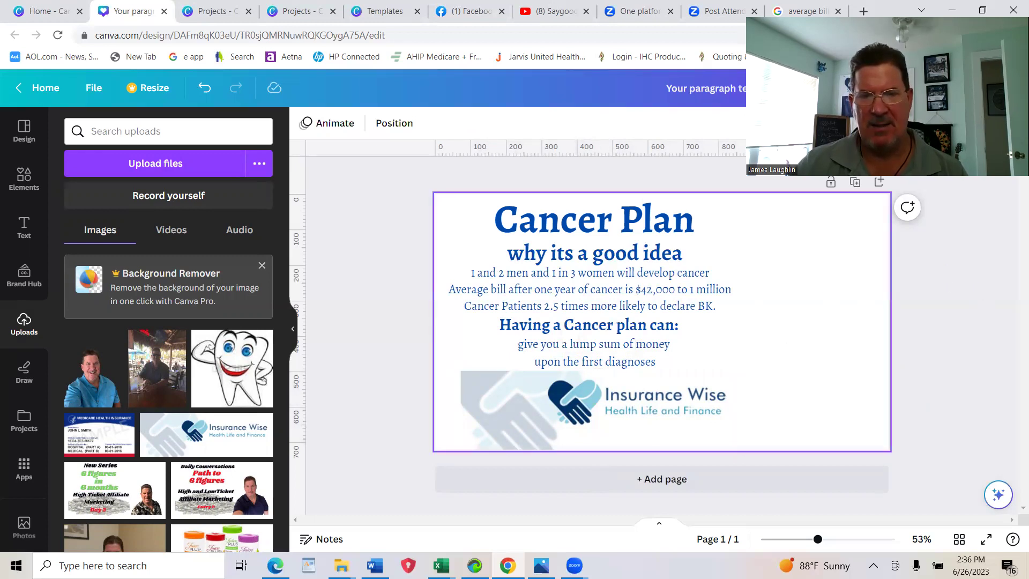
- Compare the design with the Indexed Annuities reference thumbnail and enlarge the "Cancer Plan" heading slightly outward from its lower-left corner
{"action": "key", "text": "alt+Tab"}
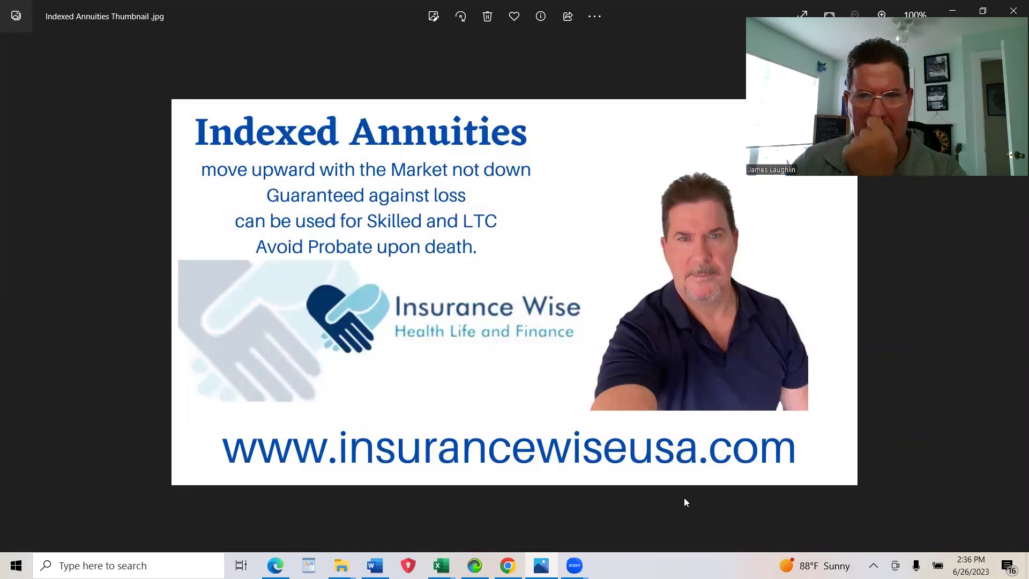
{"action": "key", "text": "alt+Tab"}
{"action": "left_click", "coordinate": [580, 218]}
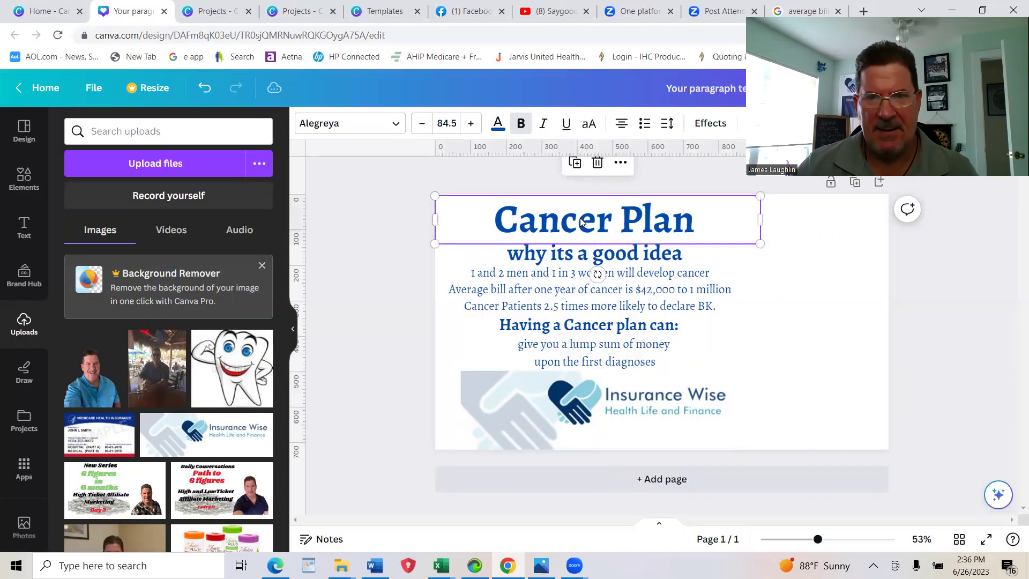
{"action": "mouse_move", "coordinate": [436, 241]}
{"action": "left_mouse_down"}
{"action": "mouse_move", "coordinate": [462, 239]}
{"action": "mouse_move", "coordinate": [471, 216]}
{"action": "mouse_move", "coordinate": [470, 239]}
{"action": "mouse_move", "coordinate": [427, 255]}
{"action": "left_mouse_up"}
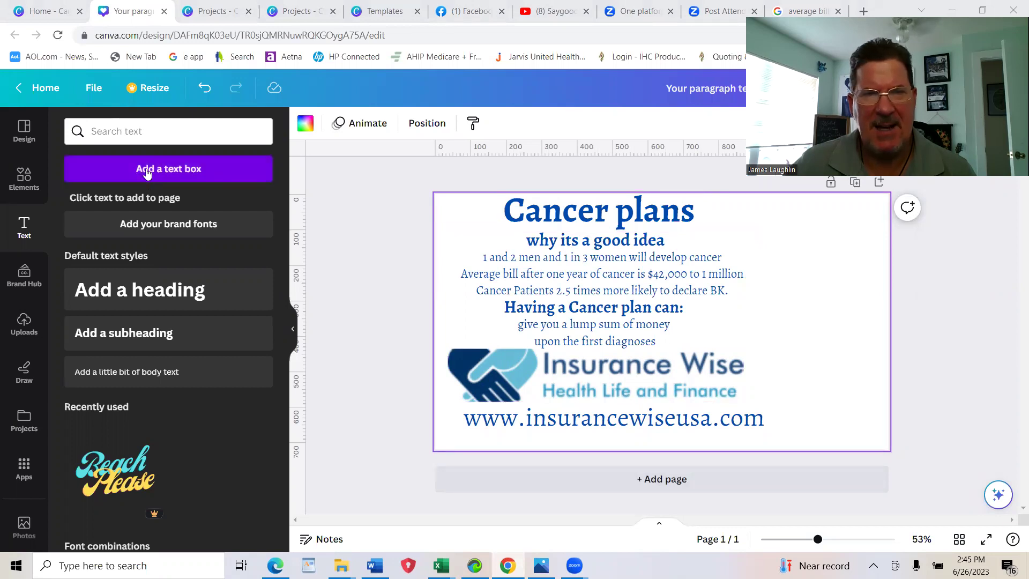
- Add the uploaded portrait of the man in the dark polo shirt and enlarge it in the blank area right of the text
{"action": "left_click", "coordinate": [552, 213]}
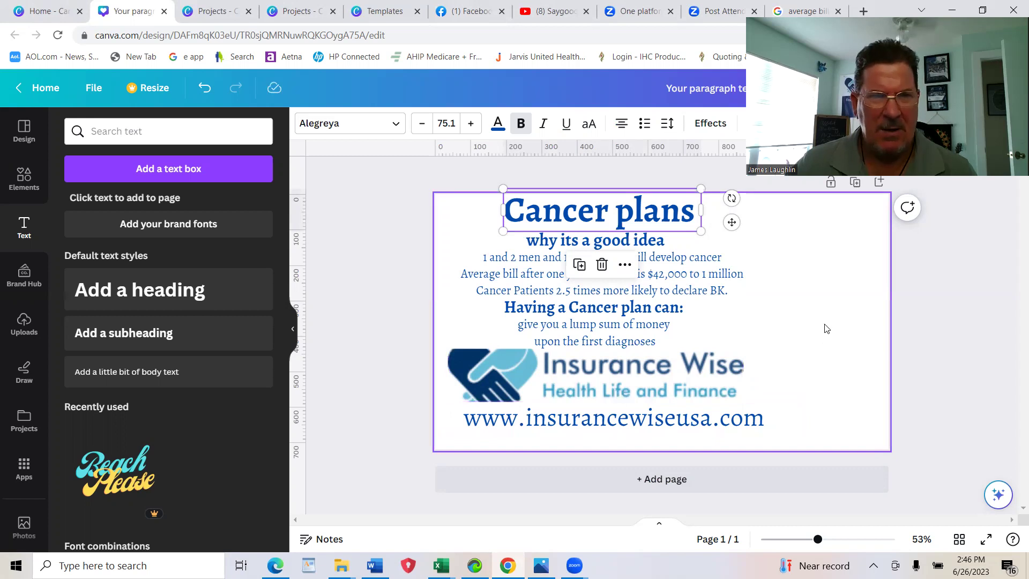
{"action": "left_click", "coordinate": [23, 327]}
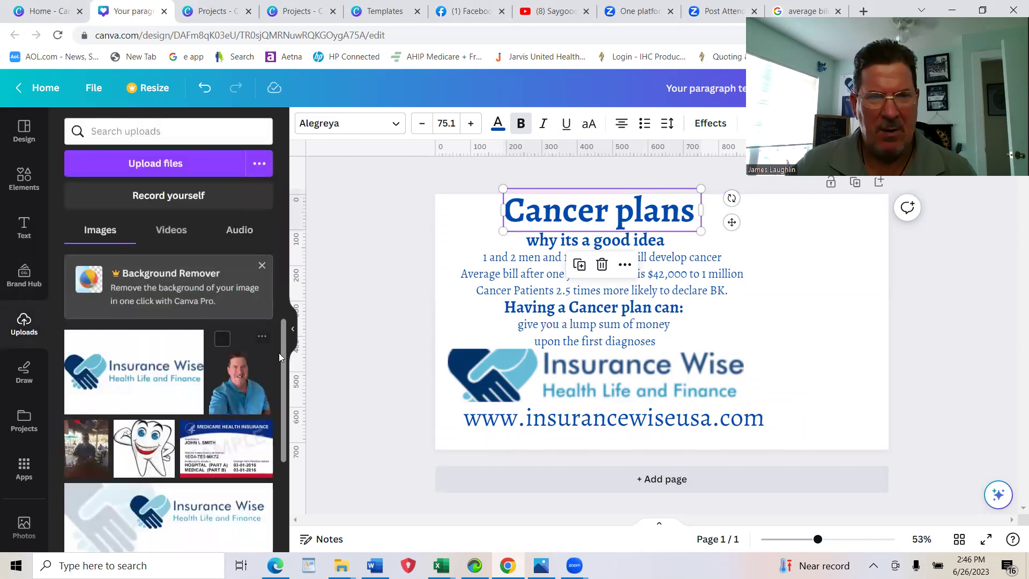
{"action": "scroll", "coordinate": [280, 352], "scroll_direction": "down", "scroll_amount": 10}
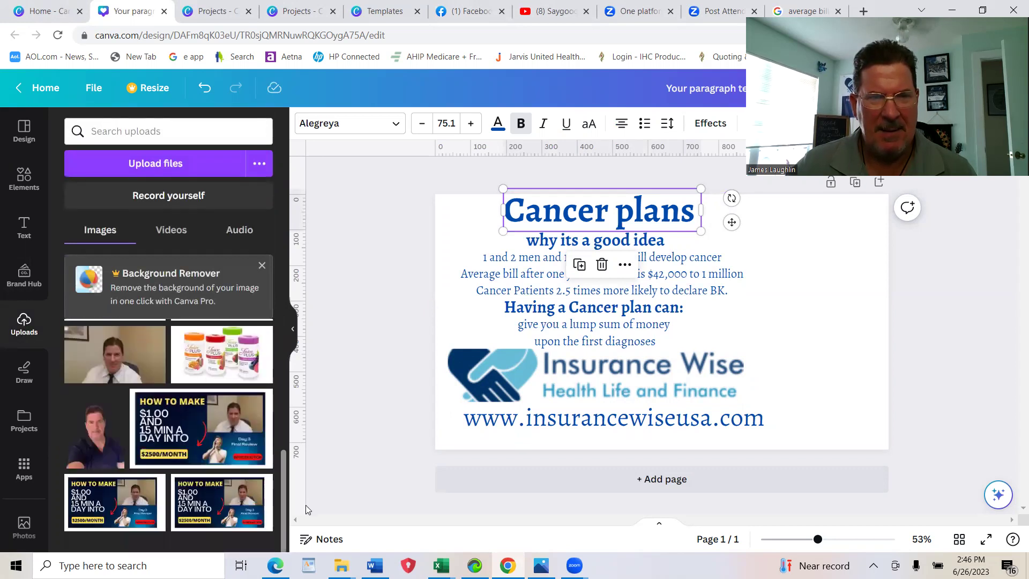
{"action": "scroll", "coordinate": [215, 456], "scroll_direction": "down", "scroll_amount": 3}
{"action": "left_click", "coordinate": [107, 357]}
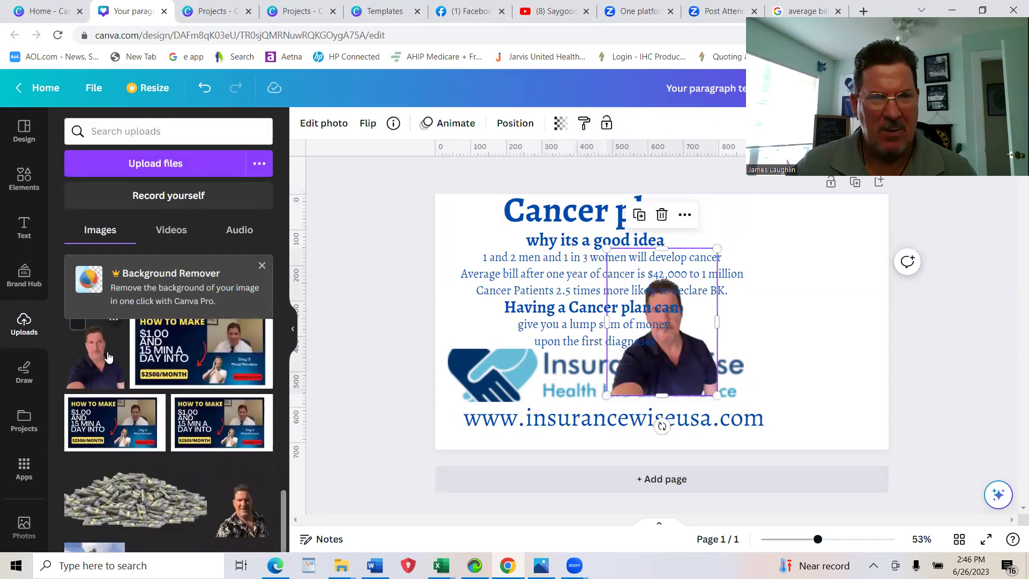
{"action": "left_click_drag", "start_coordinate": [662, 346], "coordinate": [818, 379]}
{"action": "left_click_drag", "start_coordinate": [743, 246], "coordinate": [774, 214]}
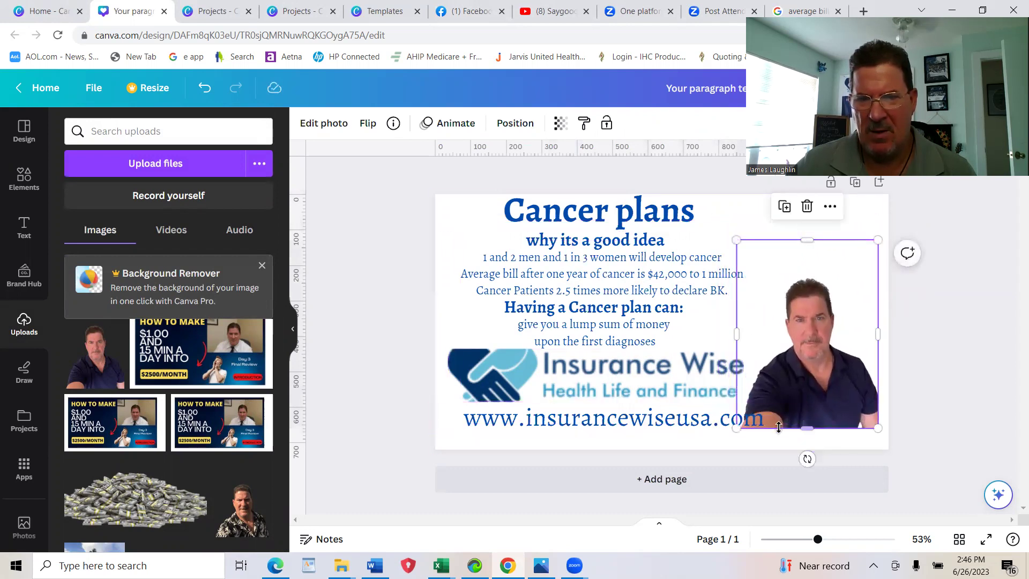
- Narrow the website address text box and shift it left clear of the portrait, nudge the portrait slightly, and deselect everything
{"action": "left_click", "coordinate": [805, 425]}
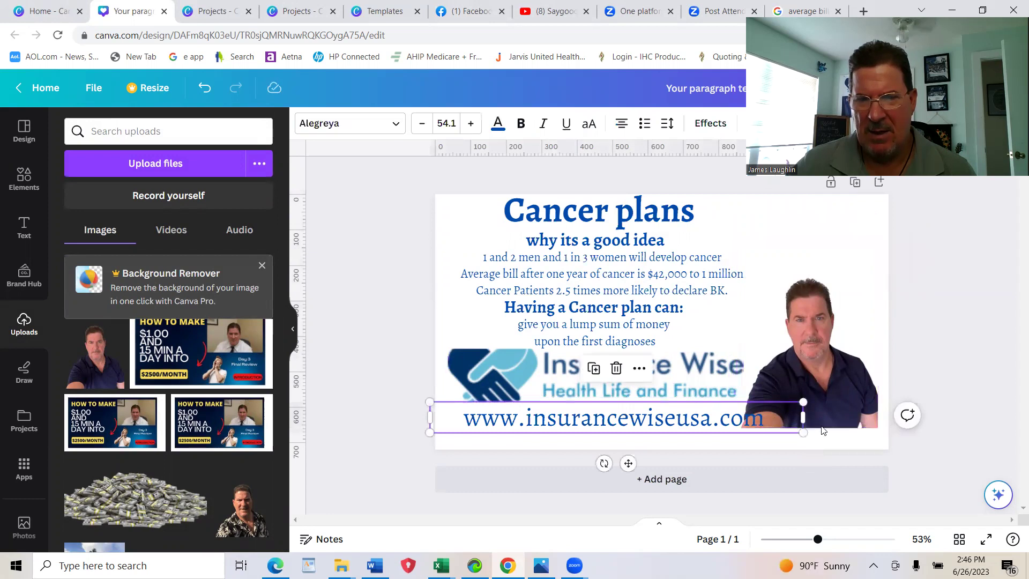
{"action": "left_click_drag", "start_coordinate": [804, 425], "coordinate": [744, 423]}
{"action": "left_click_drag", "start_coordinate": [523, 417], "coordinate": [510, 414]}
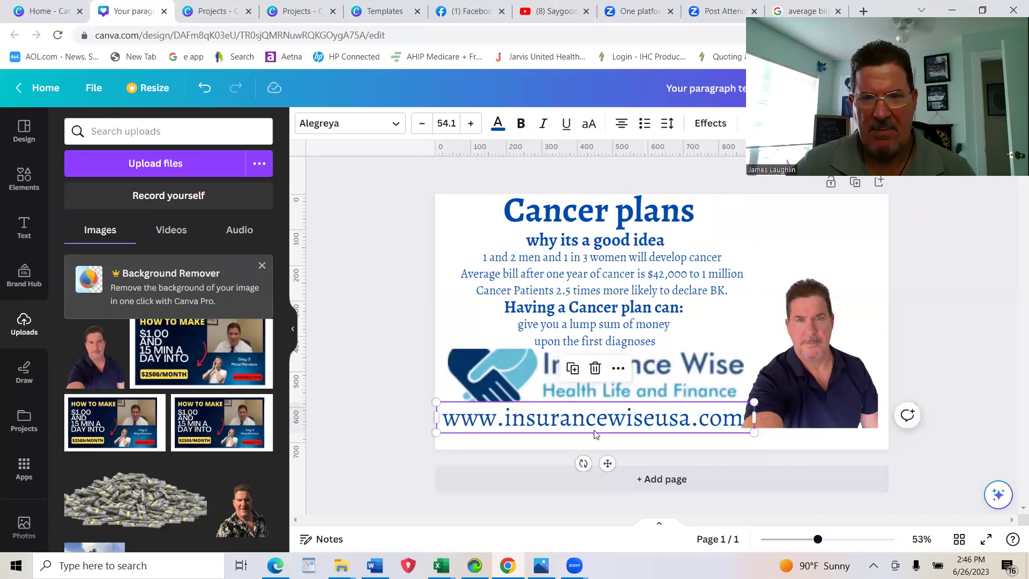
{"action": "mouse_move", "coordinate": [839, 385]}
{"action": "left_mouse_down"}
{"action": "mouse_move", "coordinate": [850, 383]}
{"action": "mouse_move", "coordinate": [838, 380]}
{"action": "left_mouse_up"}
{"action": "left_click", "coordinate": [906, 377]}
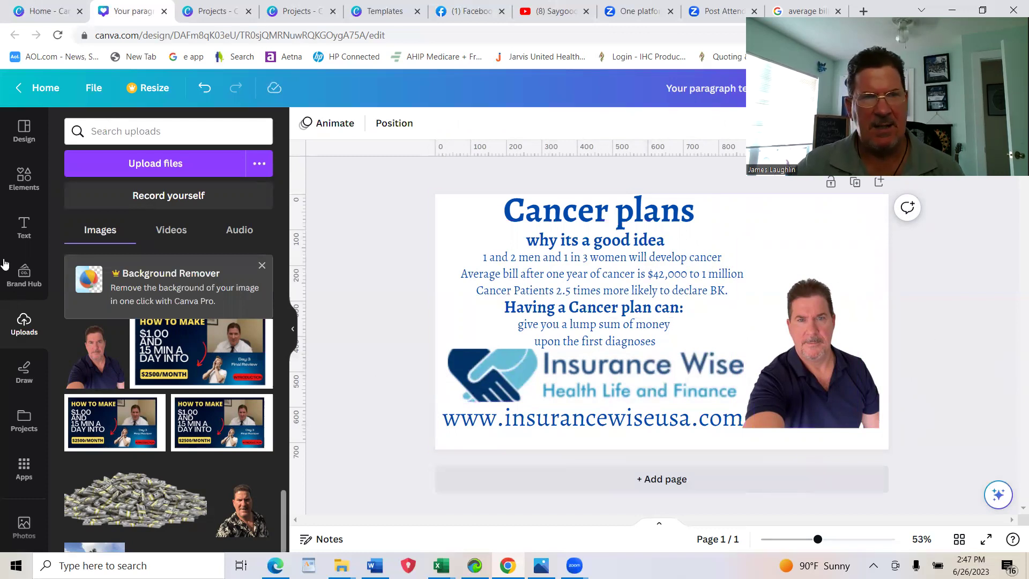
- Leave the design for the Canva home page and view the list of all projects
{"action": "left_click", "coordinate": [43, 89]}
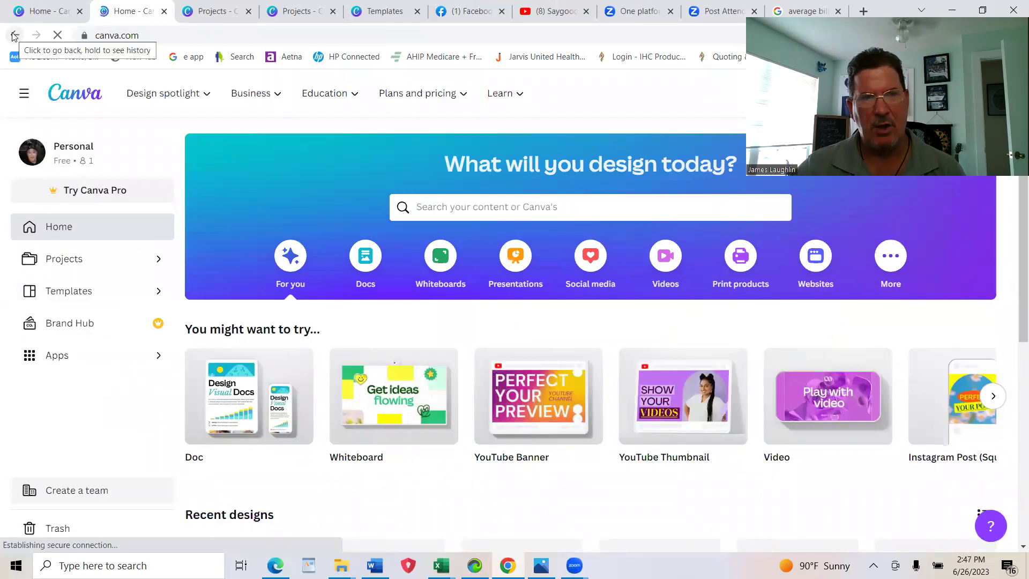
{"action": "left_click", "coordinate": [68, 260]}
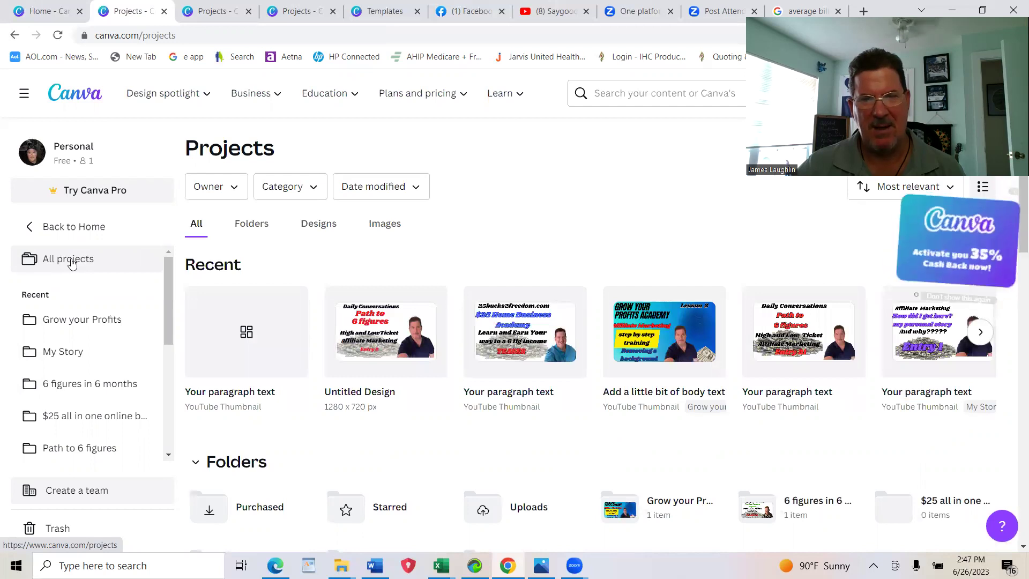
{"action": "left_click", "coordinate": [73, 262]}
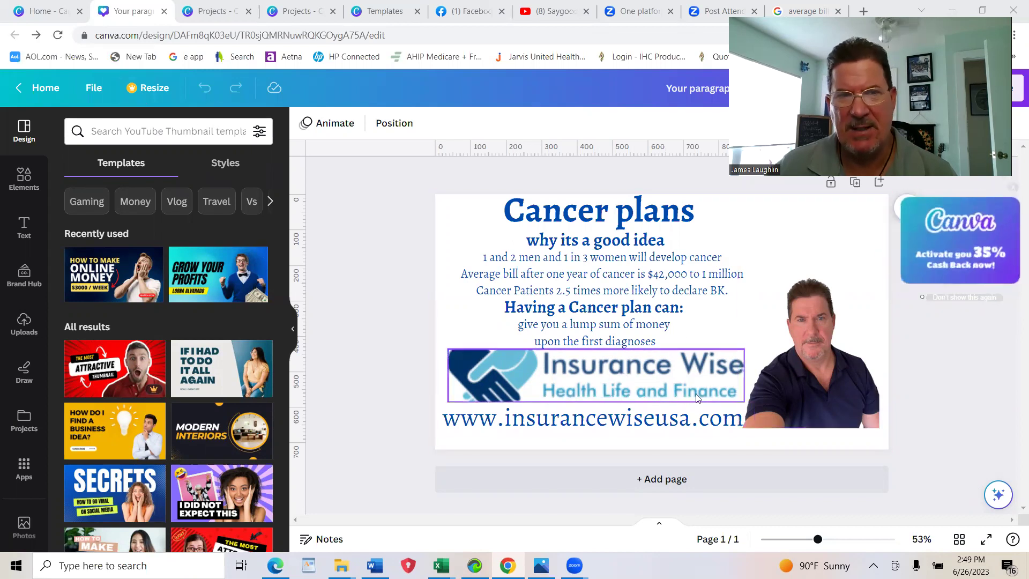
{"action": "left_click", "coordinate": [89, 90]}
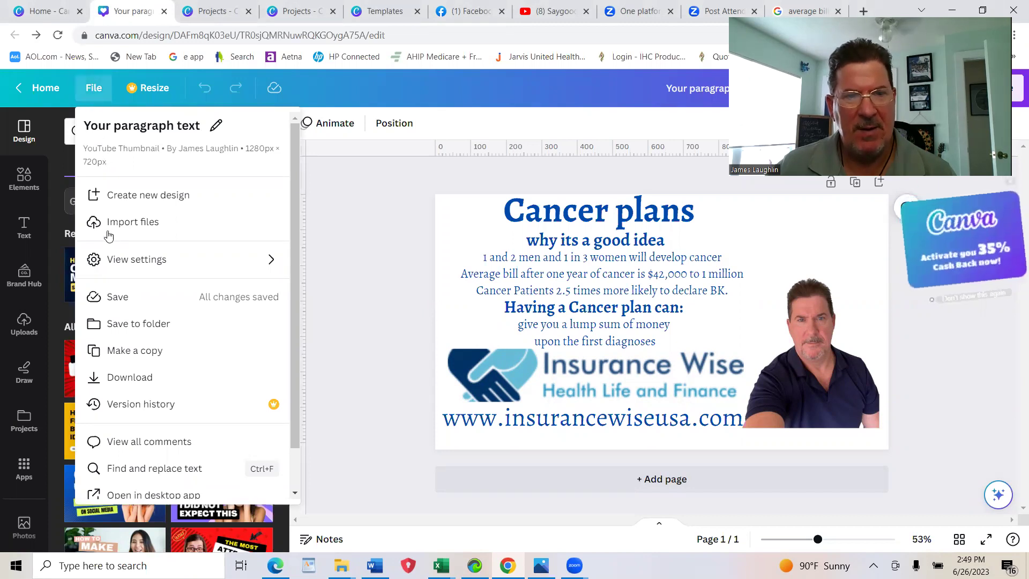
{"action": "left_click", "coordinate": [134, 377]}
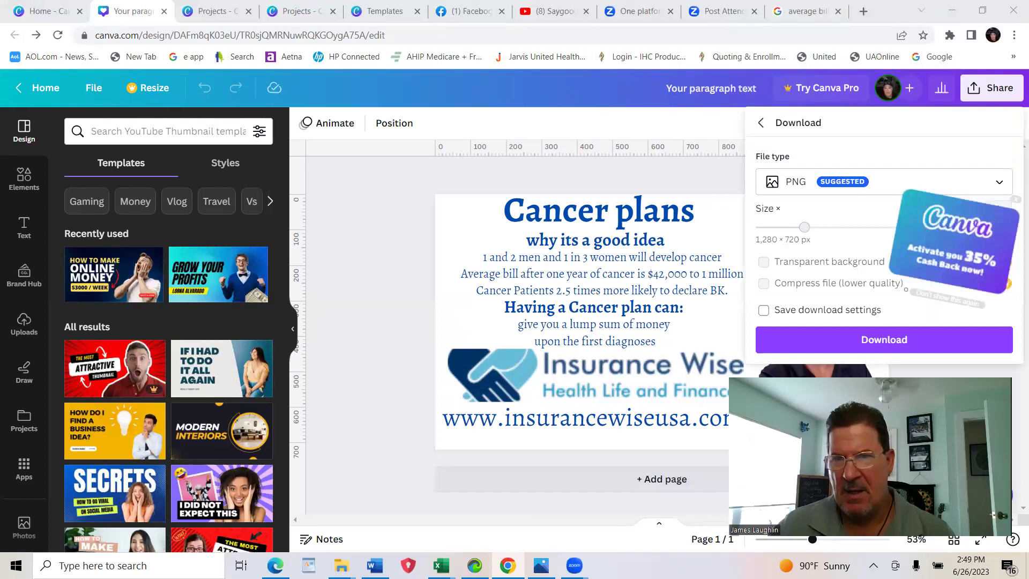
{"action": "left_click", "coordinate": [1015, 193]}
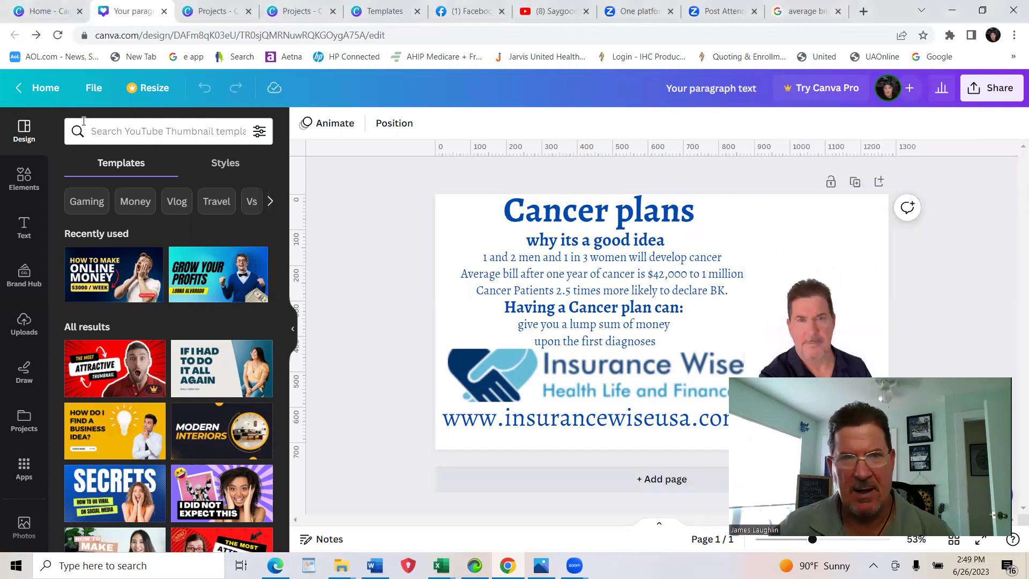
- Download the Cancer plans thumbnail as a JPG and open the downloaded image
{"action": "left_click", "coordinate": [93, 89]}
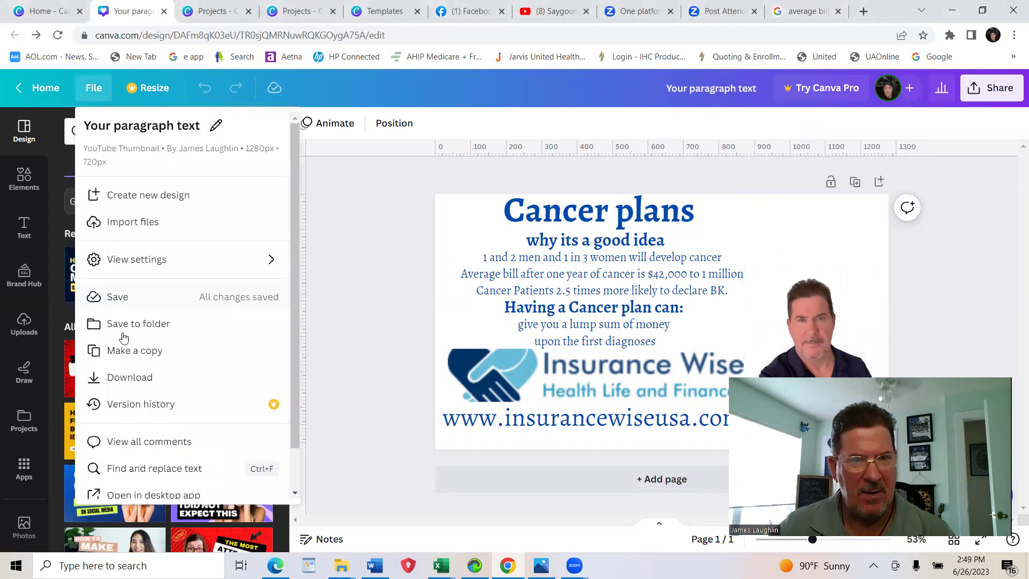
{"action": "left_click", "coordinate": [130, 378]}
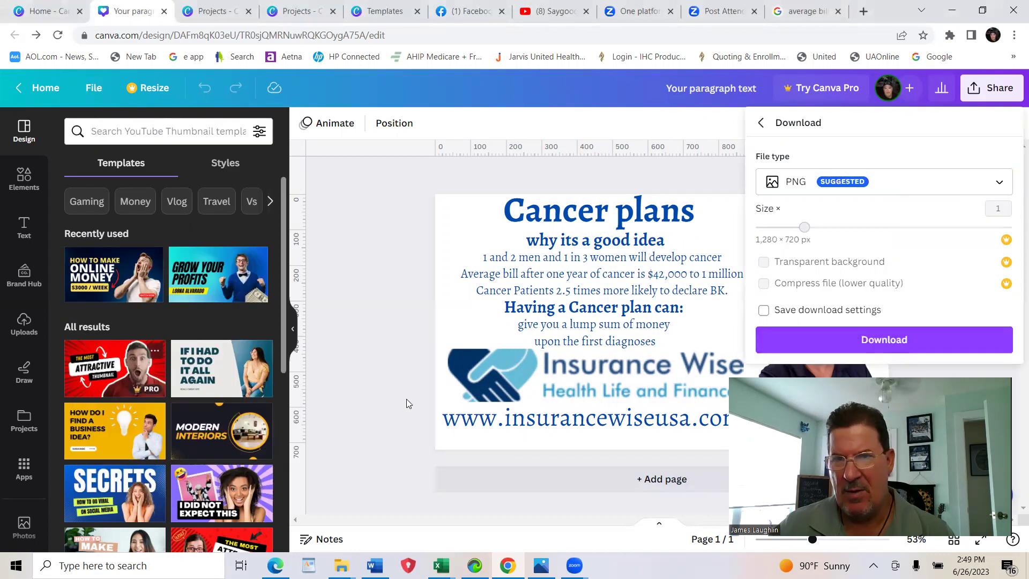
{"action": "left_click", "coordinate": [1001, 184]}
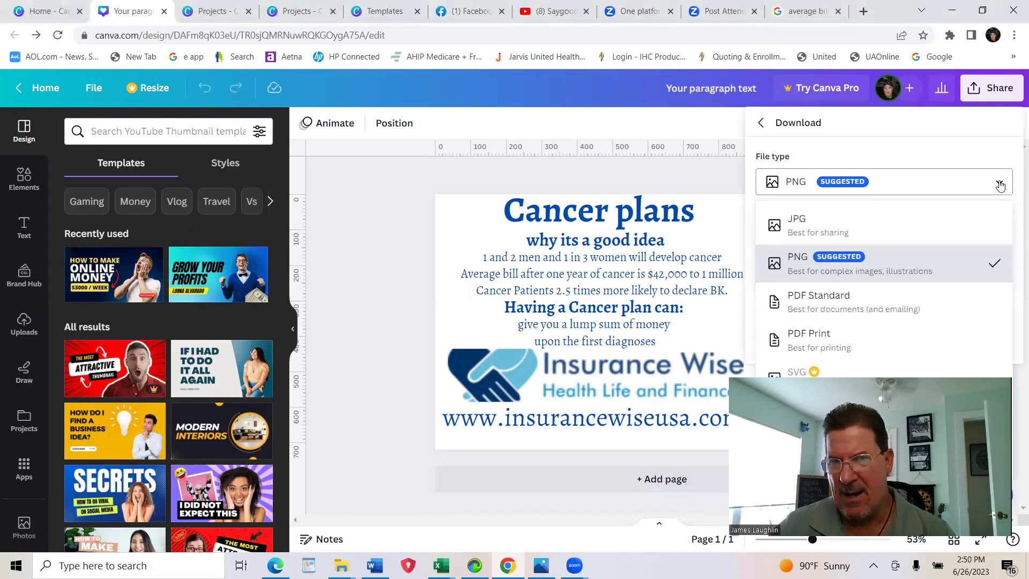
{"action": "left_click", "coordinate": [813, 231]}
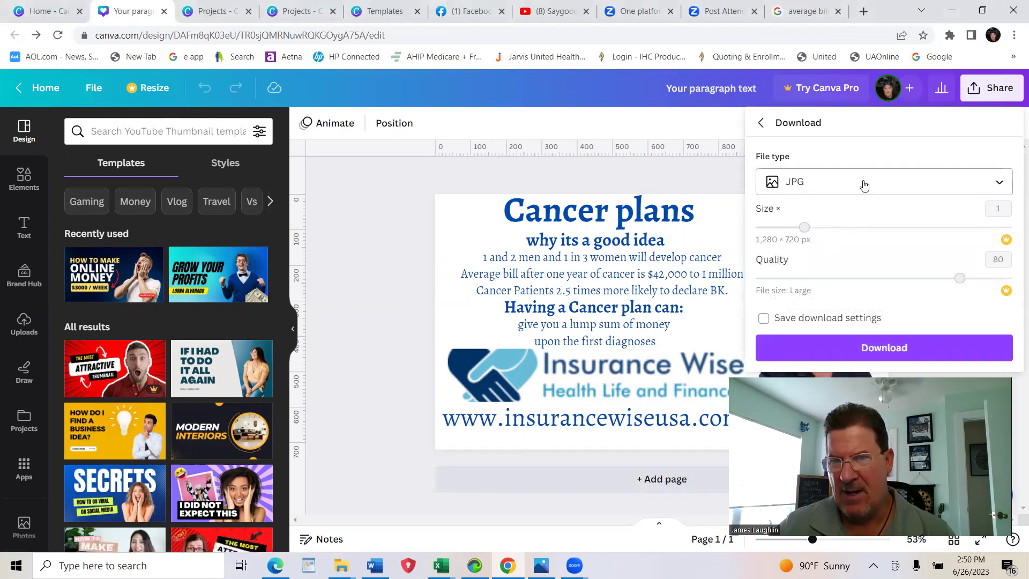
{"action": "left_click", "coordinate": [882, 348]}
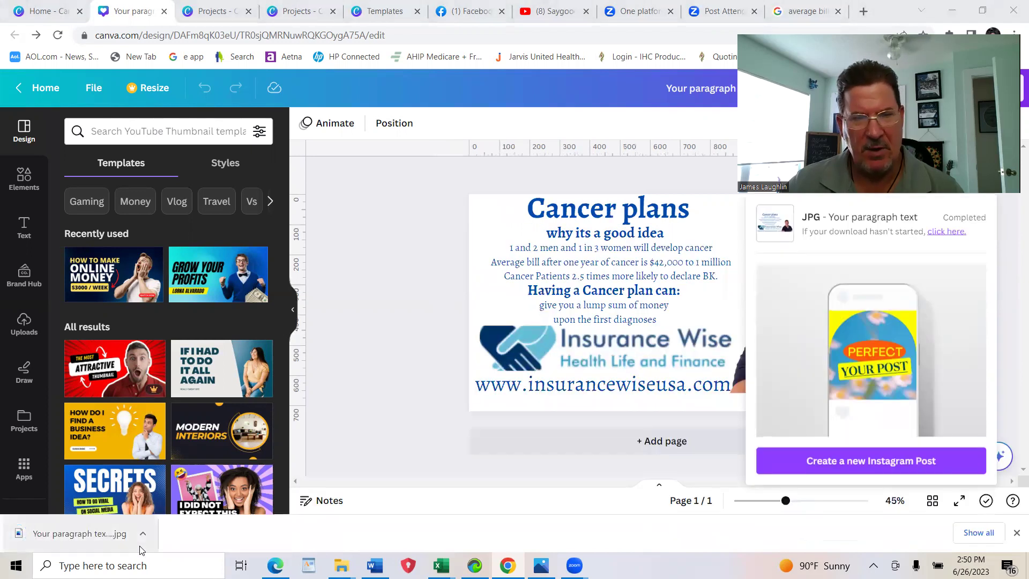
{"action": "left_click", "coordinate": [142, 535]}
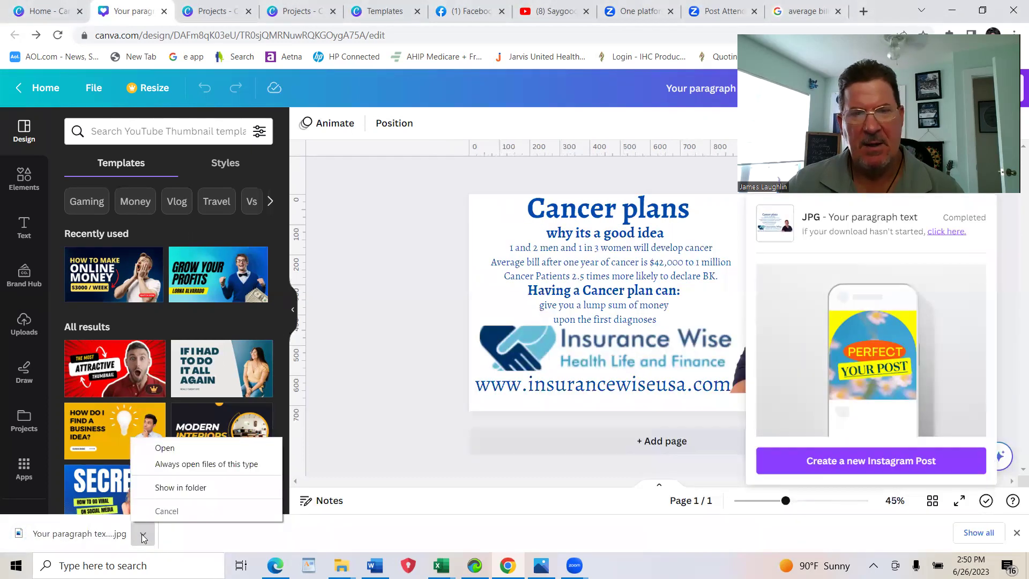
{"action": "left_click", "coordinate": [165, 450]}
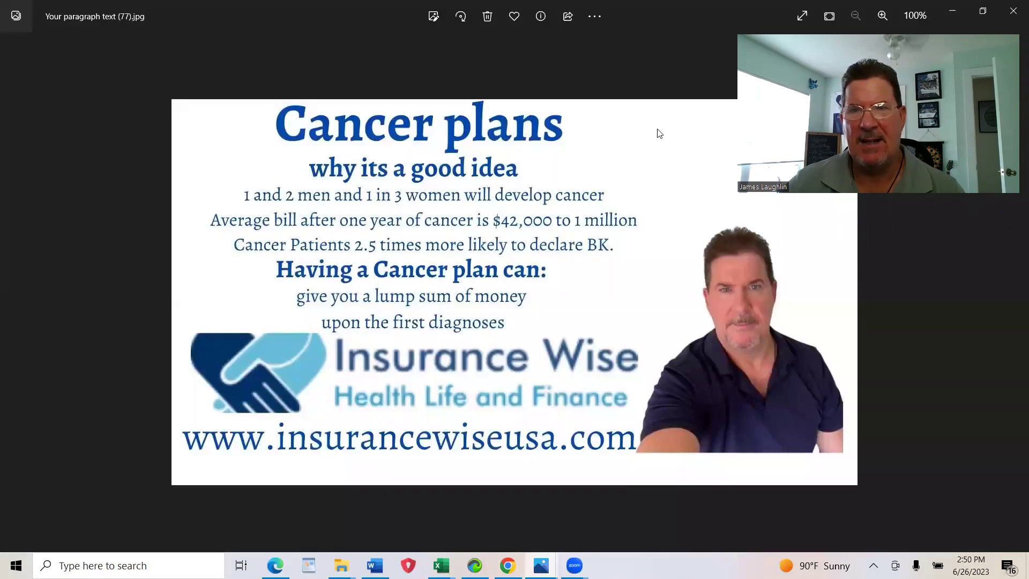
- Start saving a copy of the image in the Insurance wise folder within Pictures > Youtube thumbnails
{"action": "right_click", "coordinate": [660, 132]}
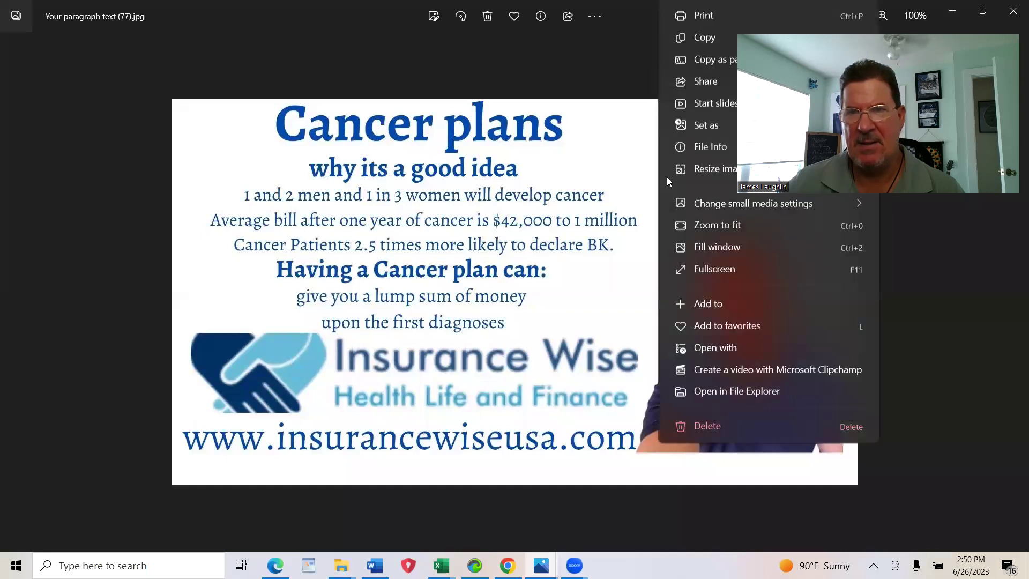
{"action": "left_click", "coordinate": [725, 16]}
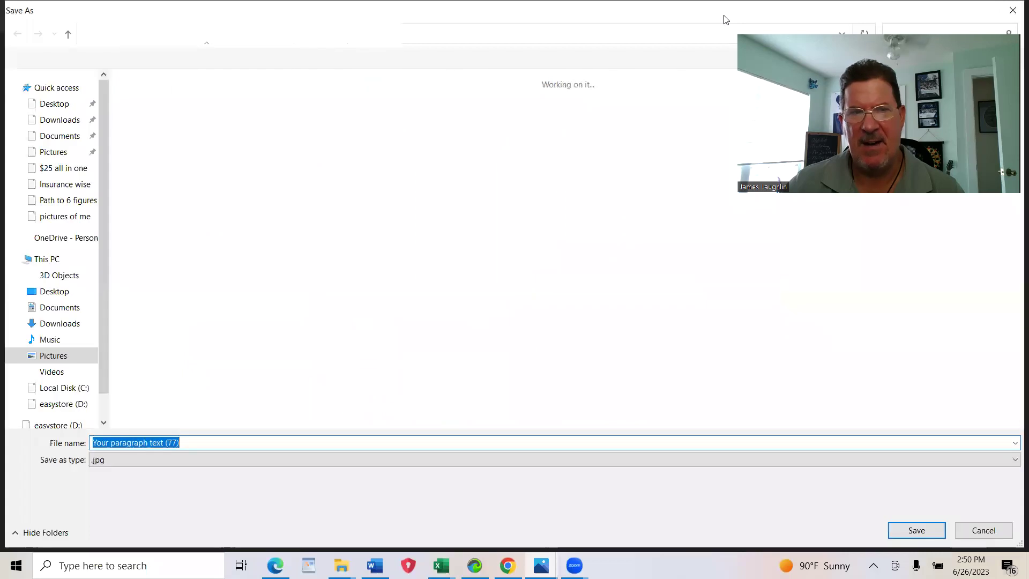
{"action": "left_click", "coordinate": [54, 356]}
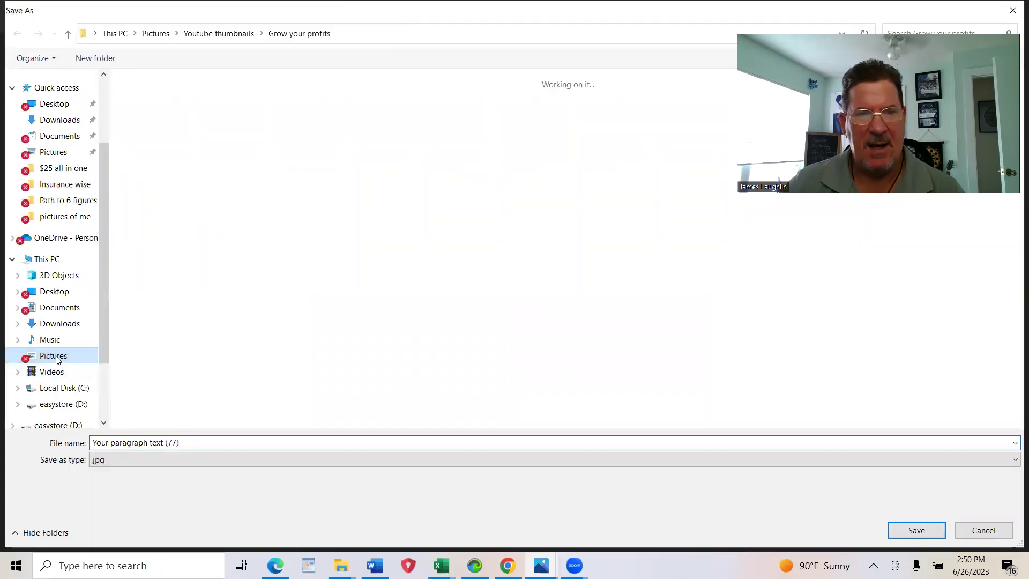
{"action": "left_click", "coordinate": [64, 361]}
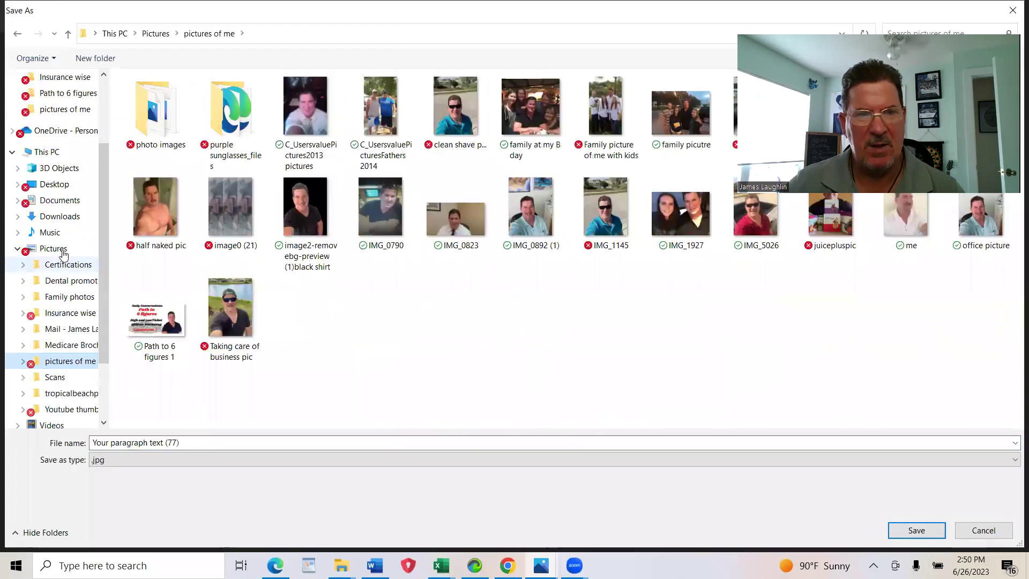
{"action": "left_click", "coordinate": [65, 410]}
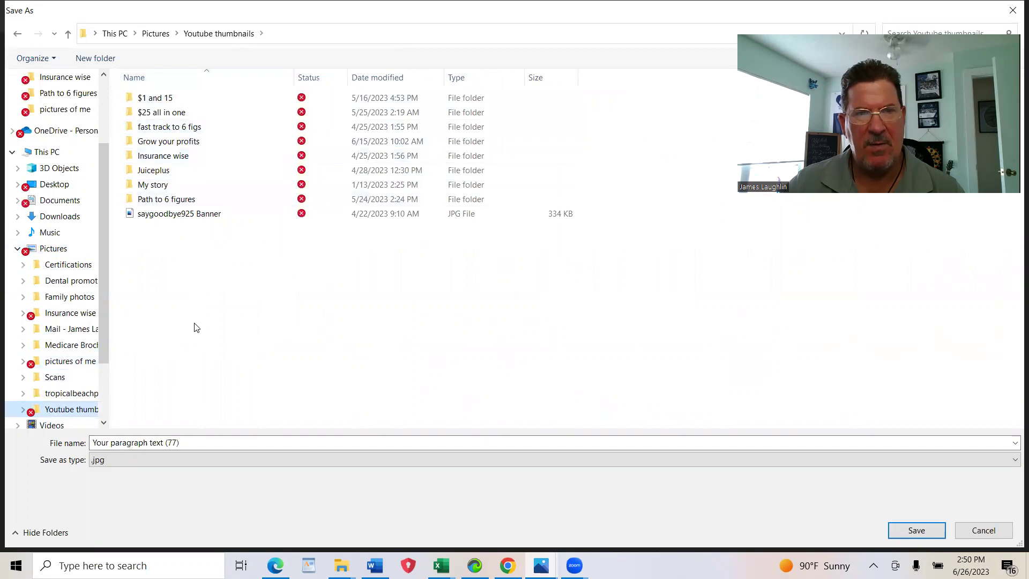
{"action": "double_click", "coordinate": [184, 161]}
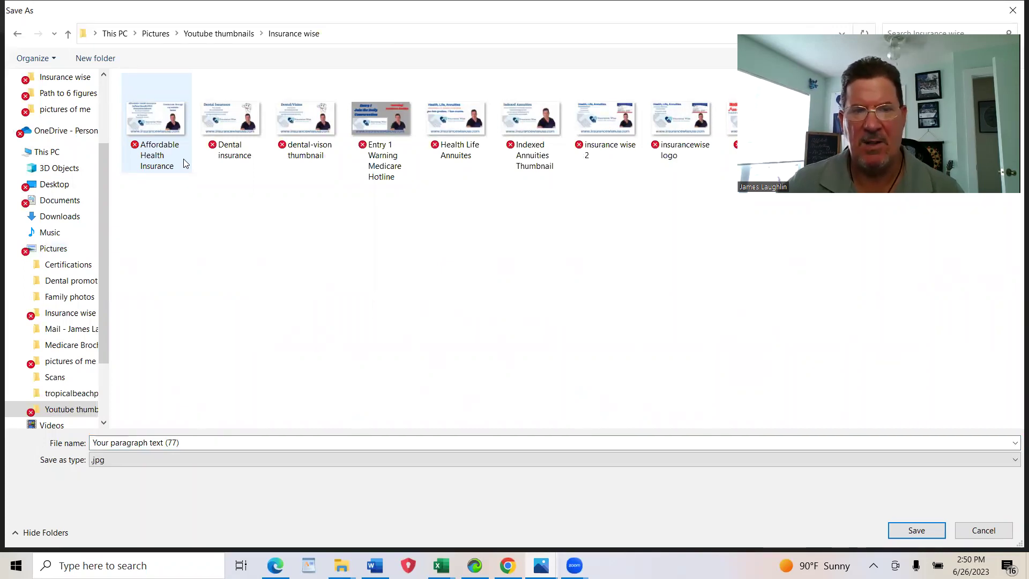
- Name the image copy "Cancers plans" and save it as a .jpg file
{"action": "left_click", "coordinate": [197, 442]}
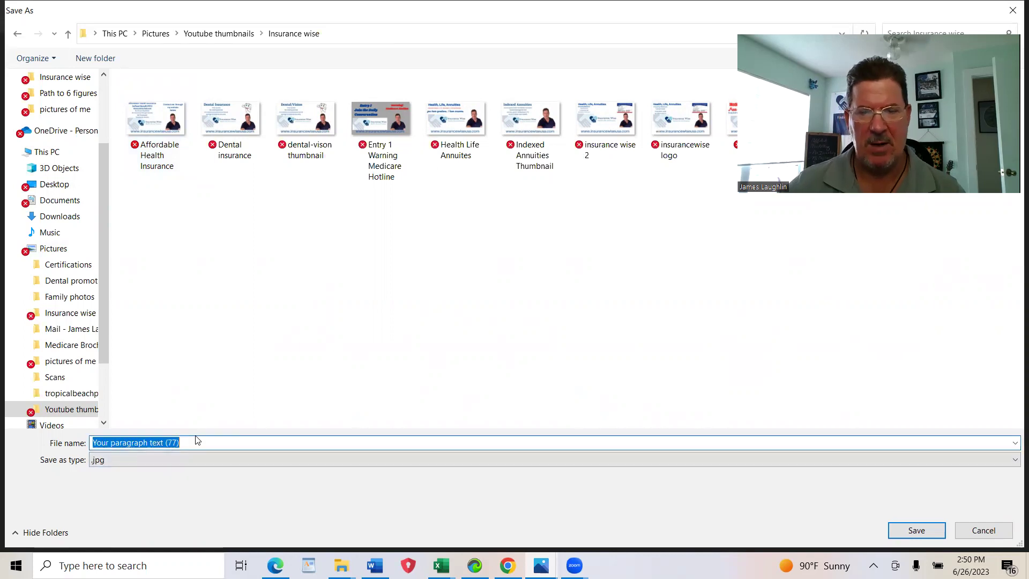
{"action": "key", "text": "BackSpace"}
{"action": "type", "text": "Cancers plan "}
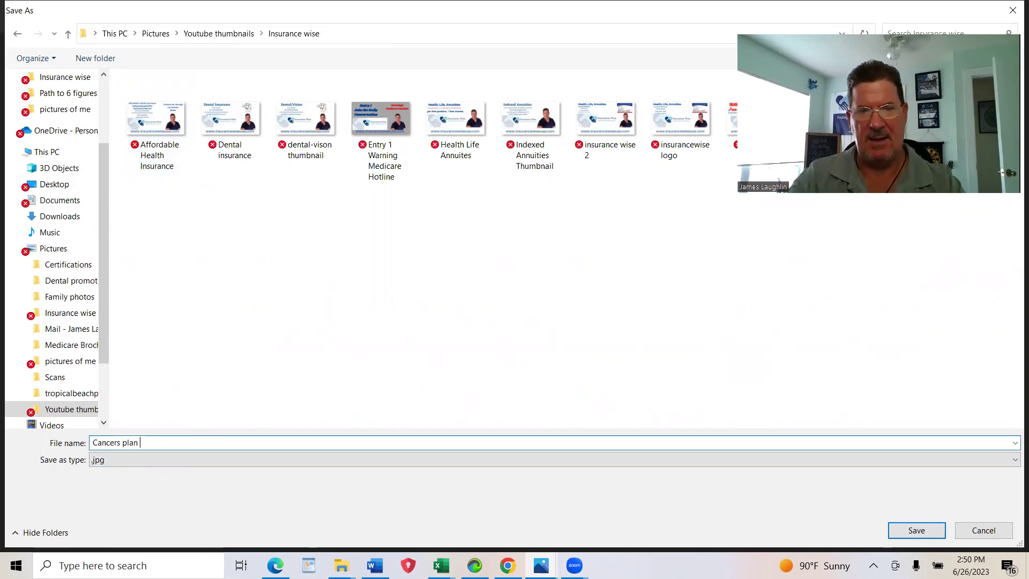
{"action": "type", "text": "s"}
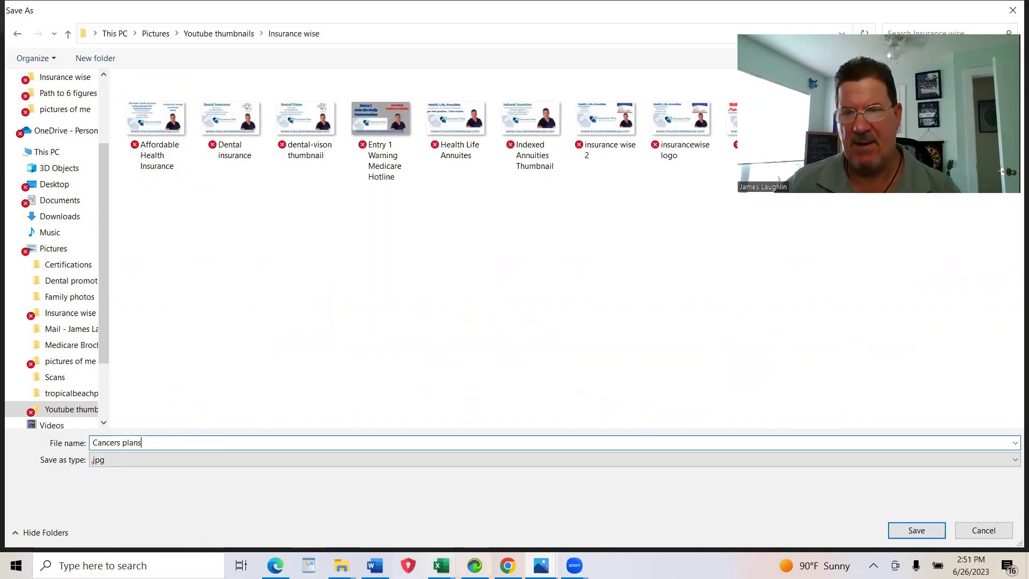
{"action": "left_click", "coordinate": [922, 530]}
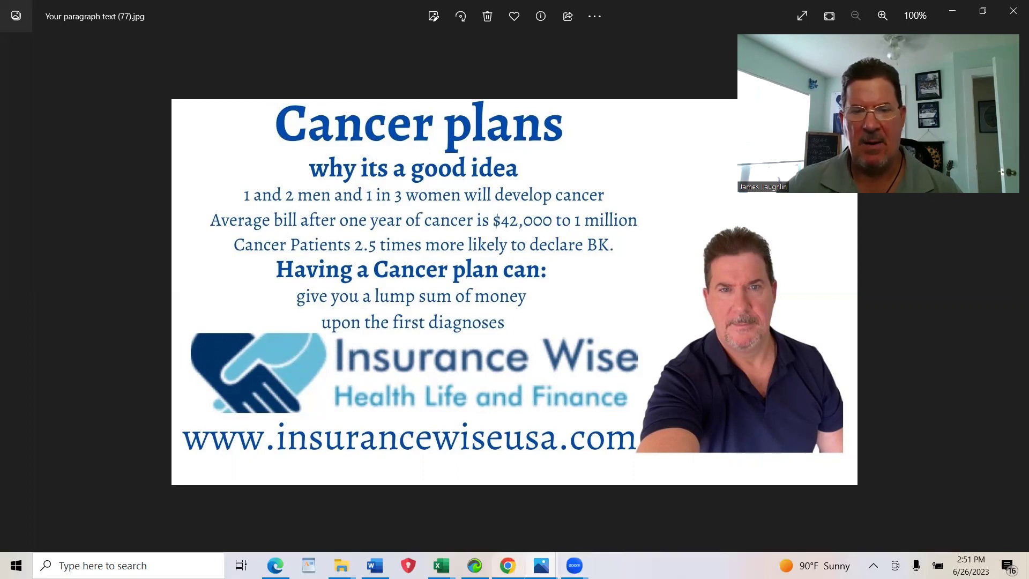
- Switch to the Saygoodbye925 YouTube channel in the browser and look through its video thumbnails down to the My Affiliate Marketing Training section
{"action": "mouse_move", "coordinate": [542, 565]}
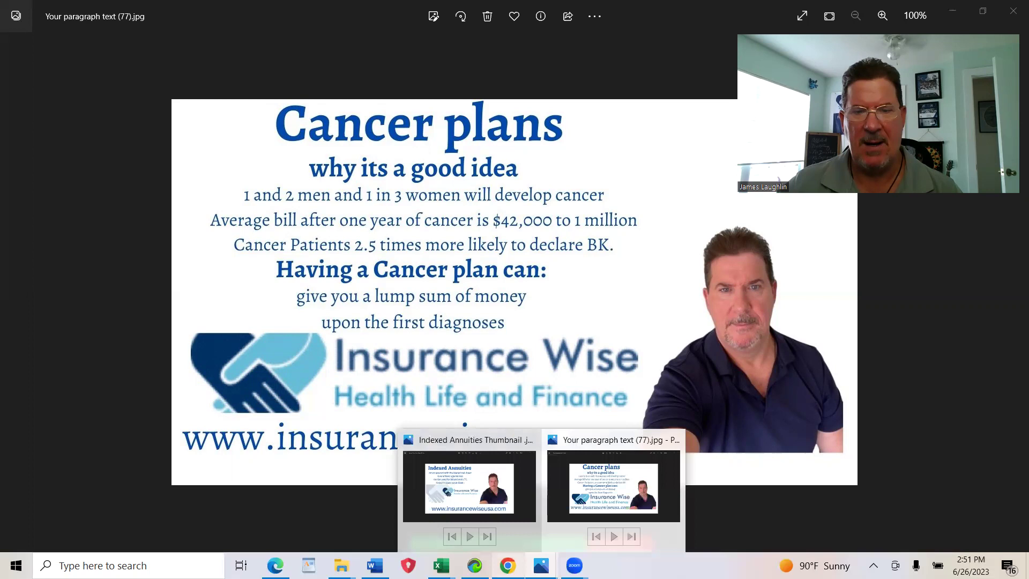
{"action": "key", "text": "alt+Tab"}
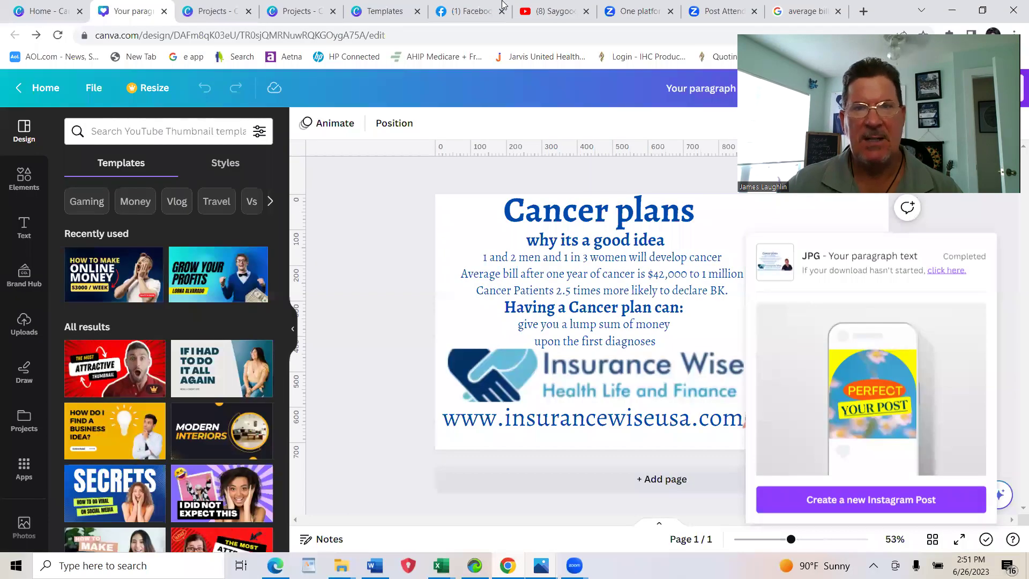
{"action": "left_click", "coordinate": [556, 12]}
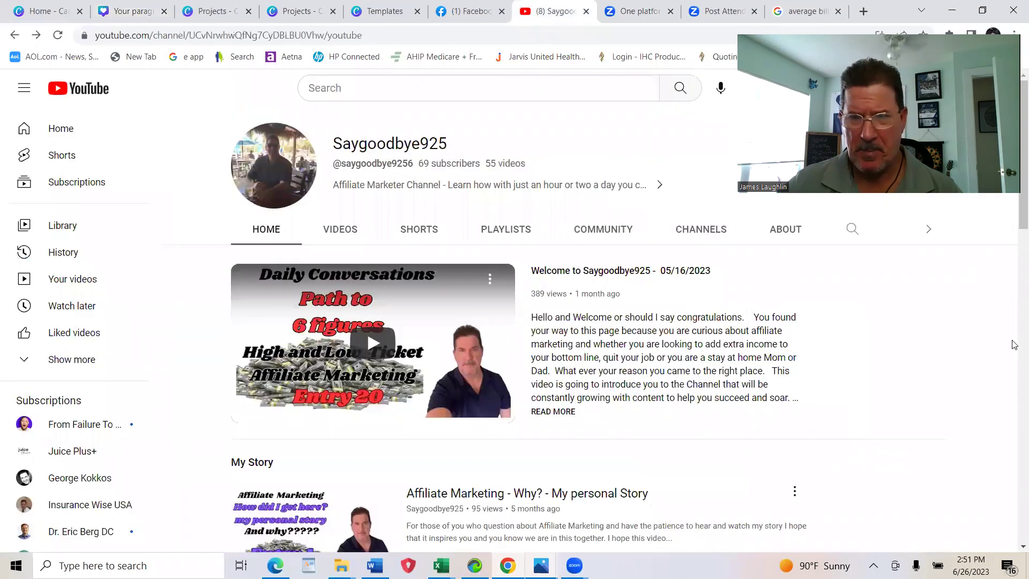
{"action": "left_click_drag", "start_coordinate": [1016, 224], "coordinate": [1015, 271]}
{"action": "scroll", "coordinate": [1013, 374], "scroll_direction": "down", "scroll_amount": 6}
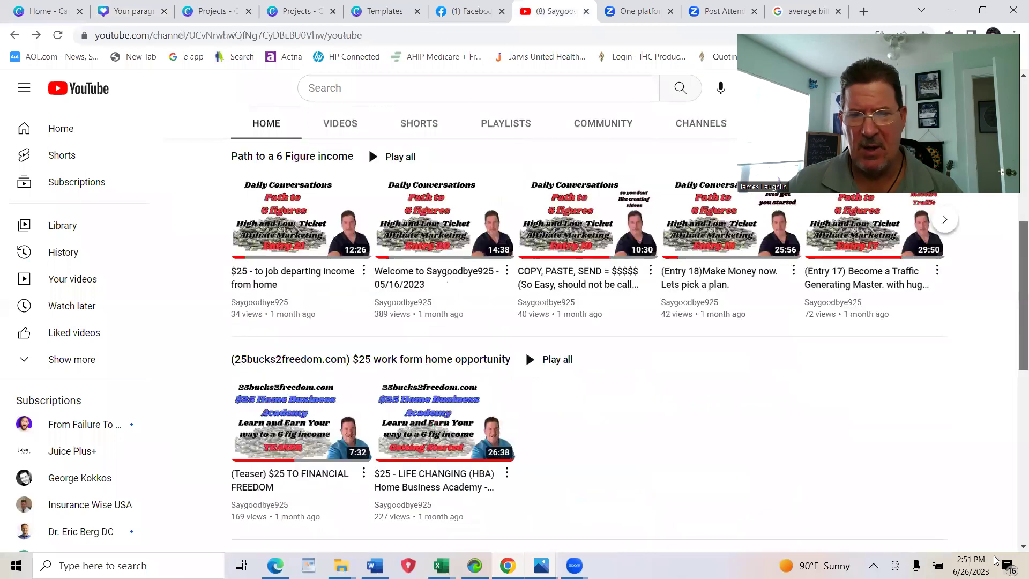
{"action": "scroll", "coordinate": [455, 485], "scroll_direction": "down", "scroll_amount": 10}
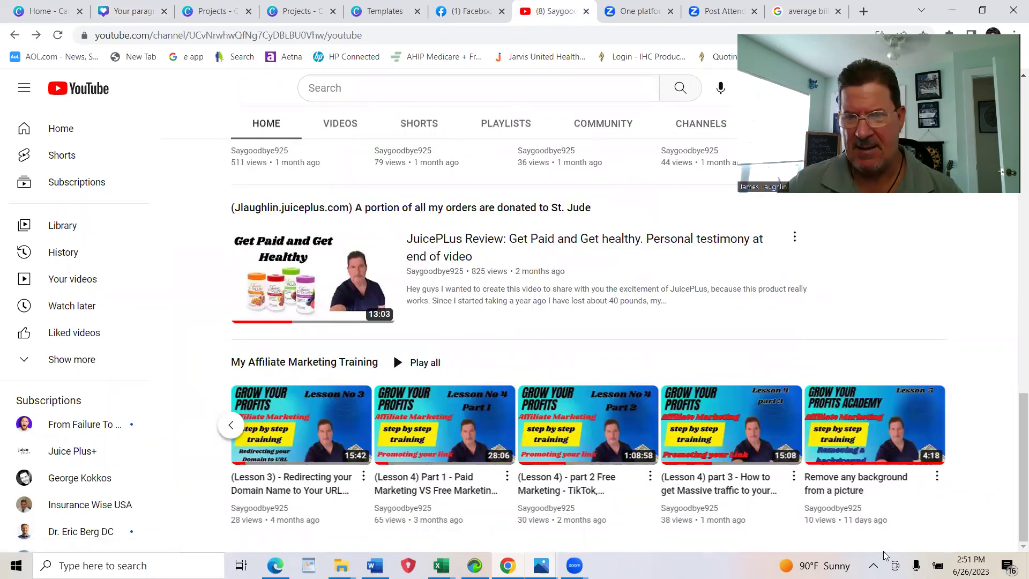
{"action": "mouse_move", "coordinate": [935, 399]}
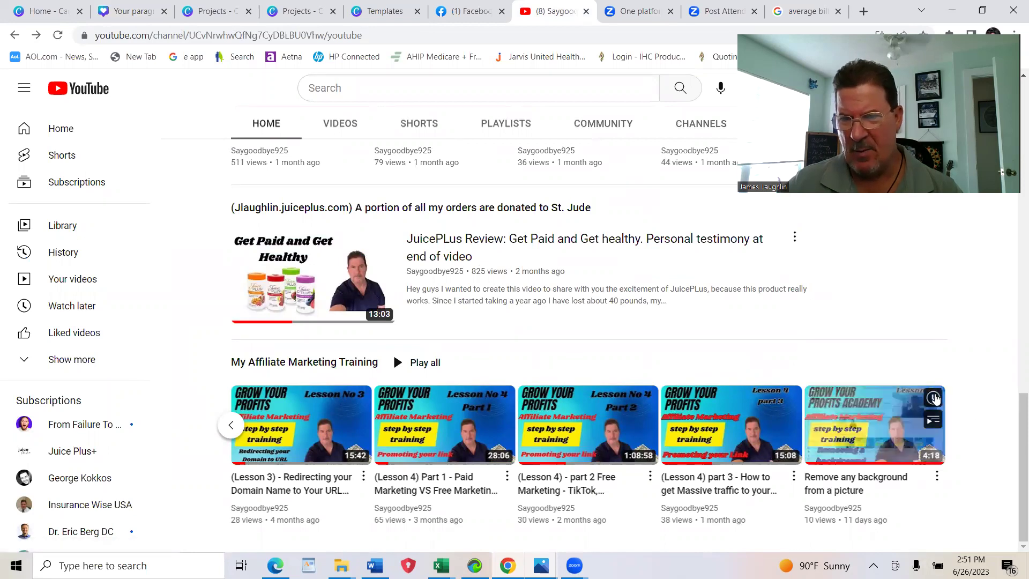